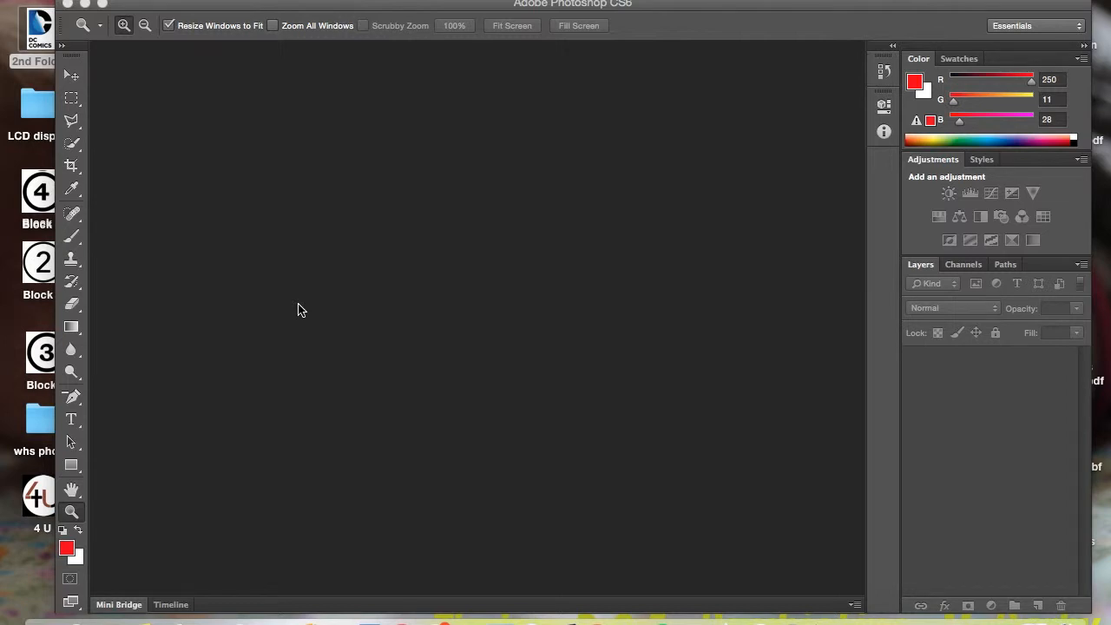
- Open greaser.jpg from the 4 U folder
click(170, 0)
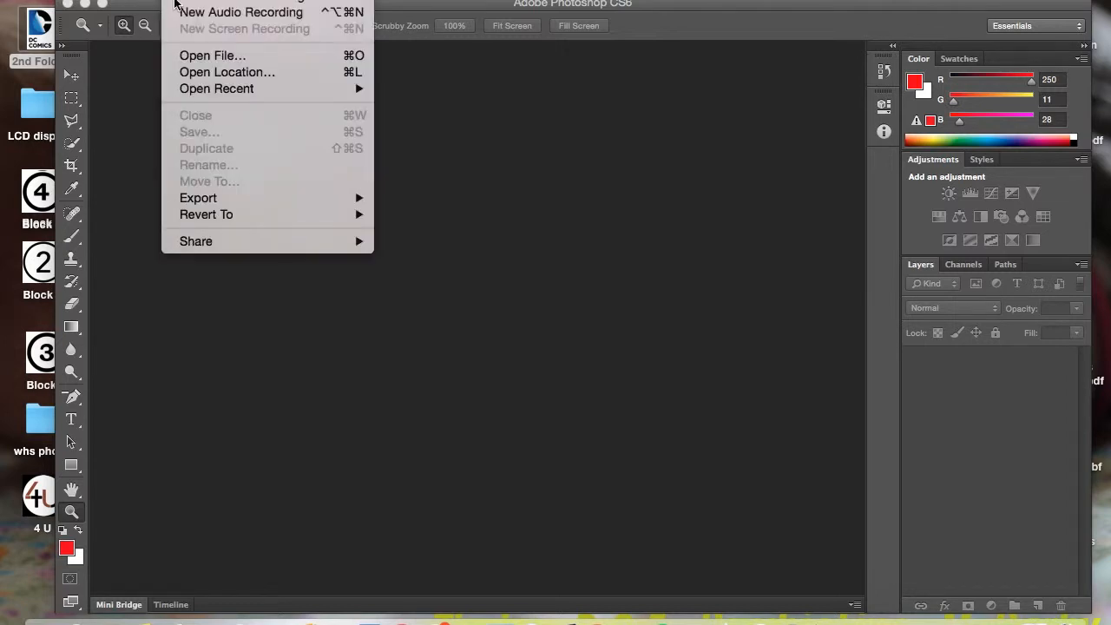
click(126, 92)
click(130, 1)
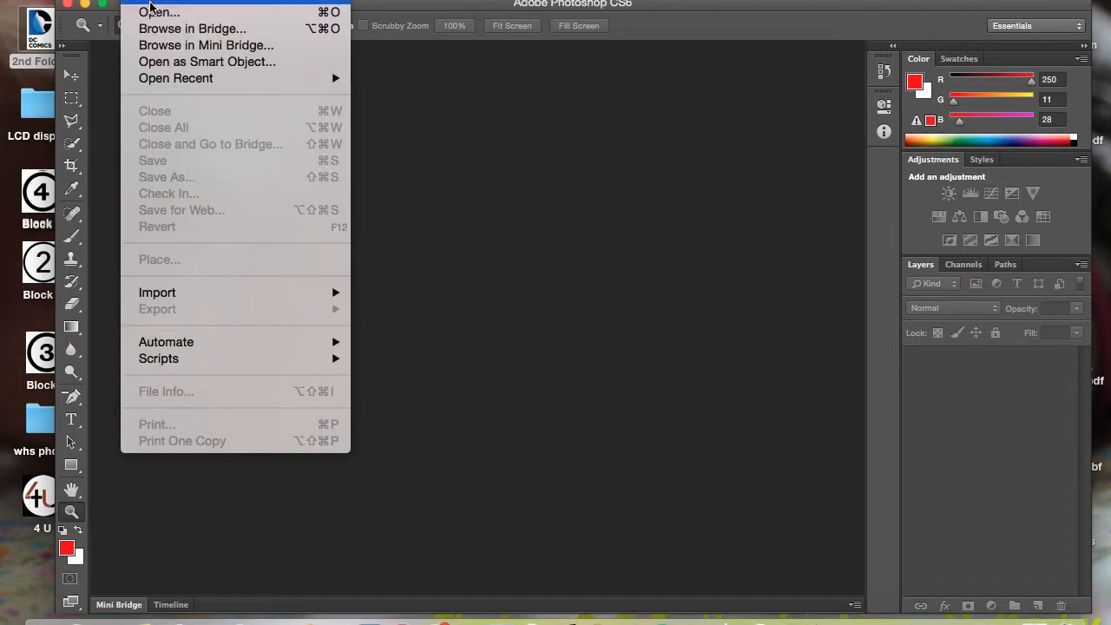
click(139, 9)
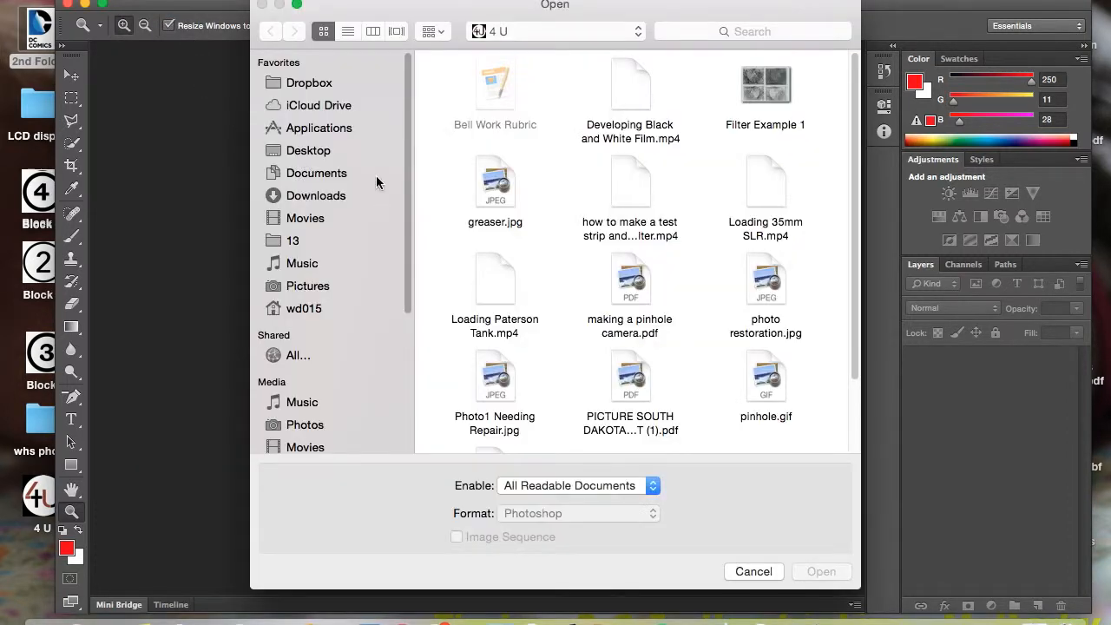
click(491, 199)
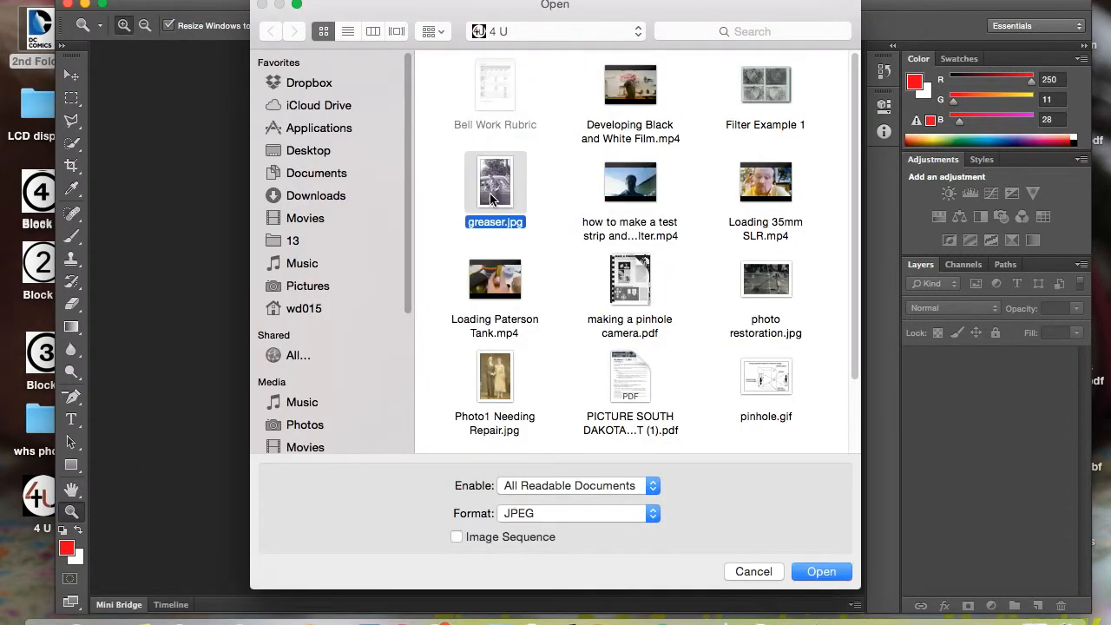
click(820, 572)
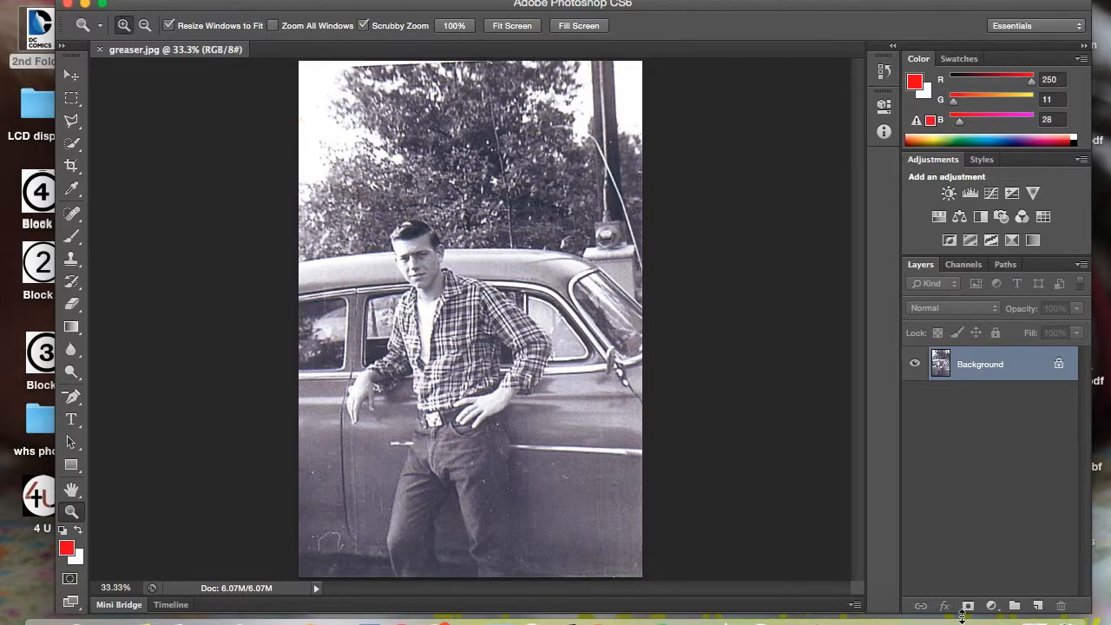
- Examine the Histogram.jpg reference for the Levels sliders and adjustment layer location, and close it
click(998, 618)
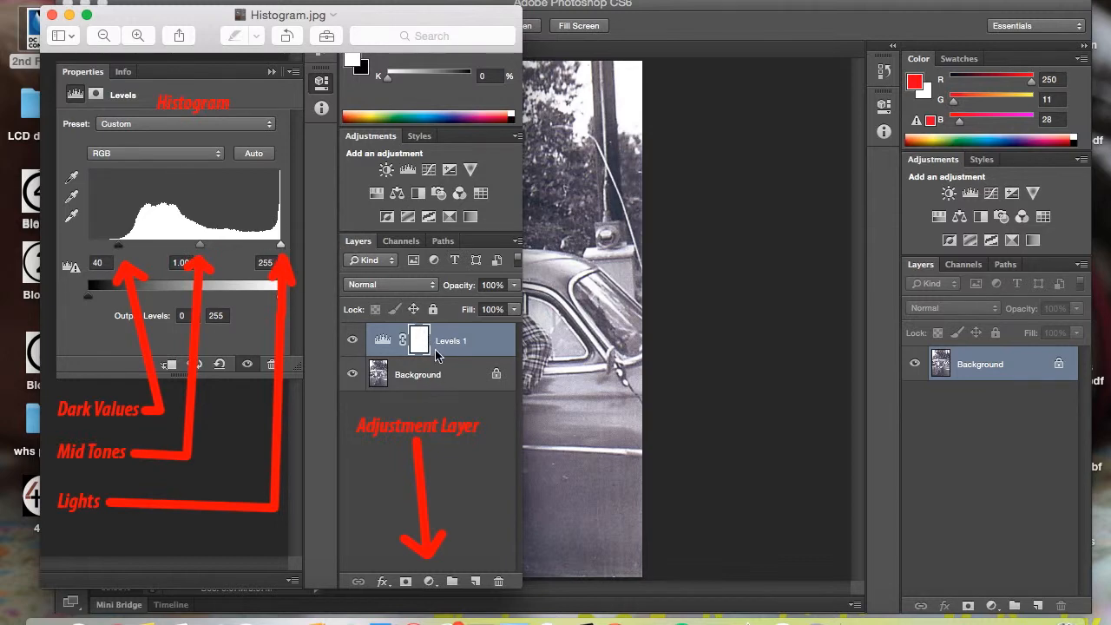
click(68, 15)
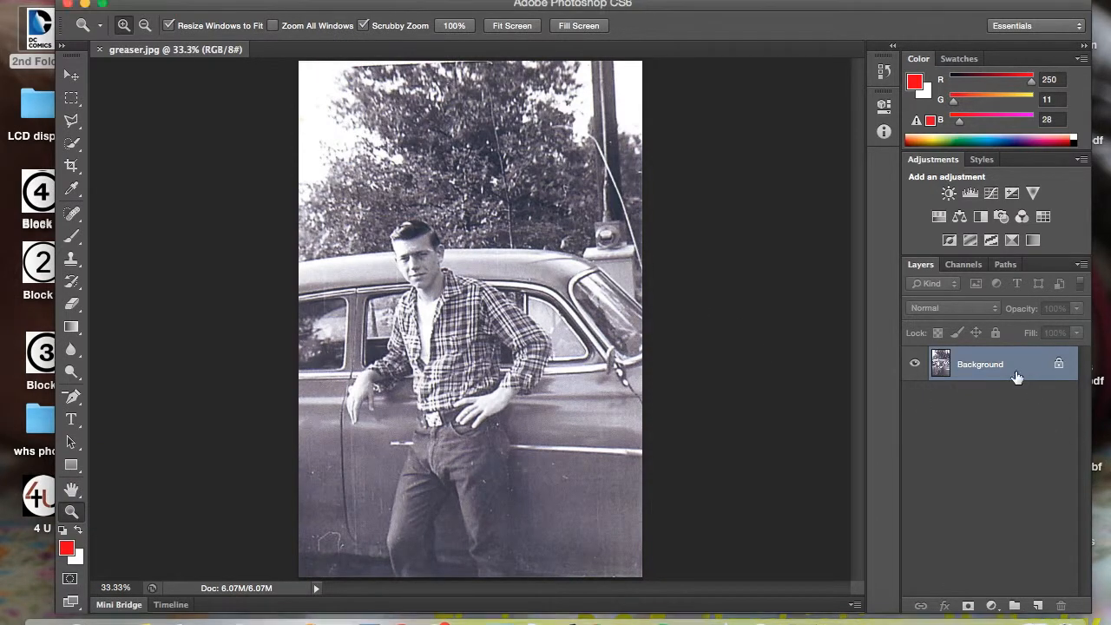
- Duplicate the Background layer, hide the original Background, and make the duplicate the active layer
key(super+j)
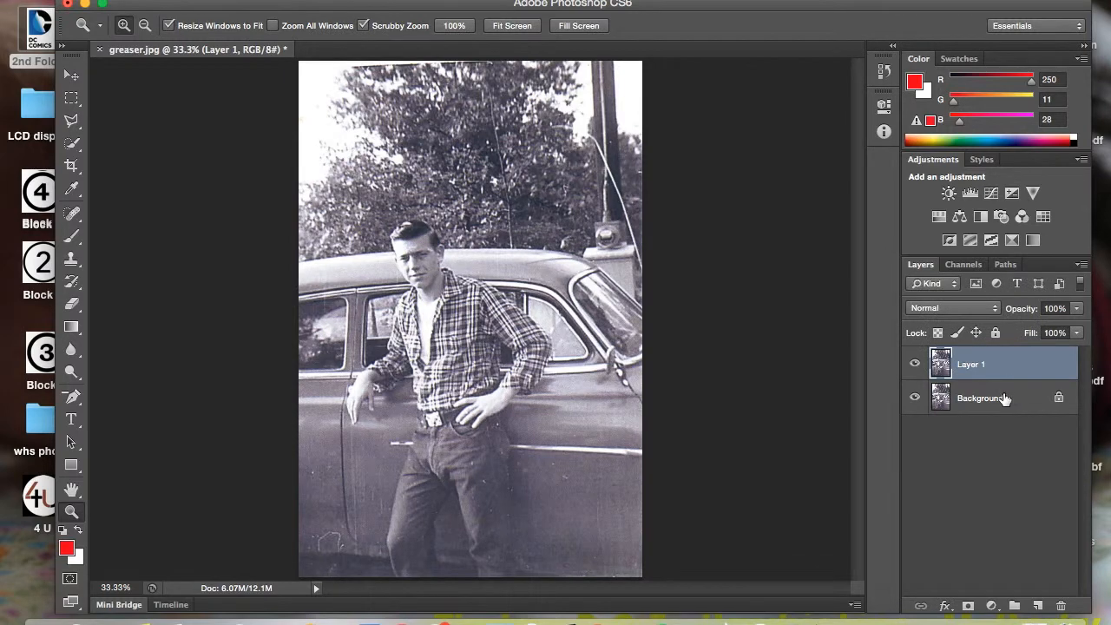
right_click(1004, 397)
click(1046, 468)
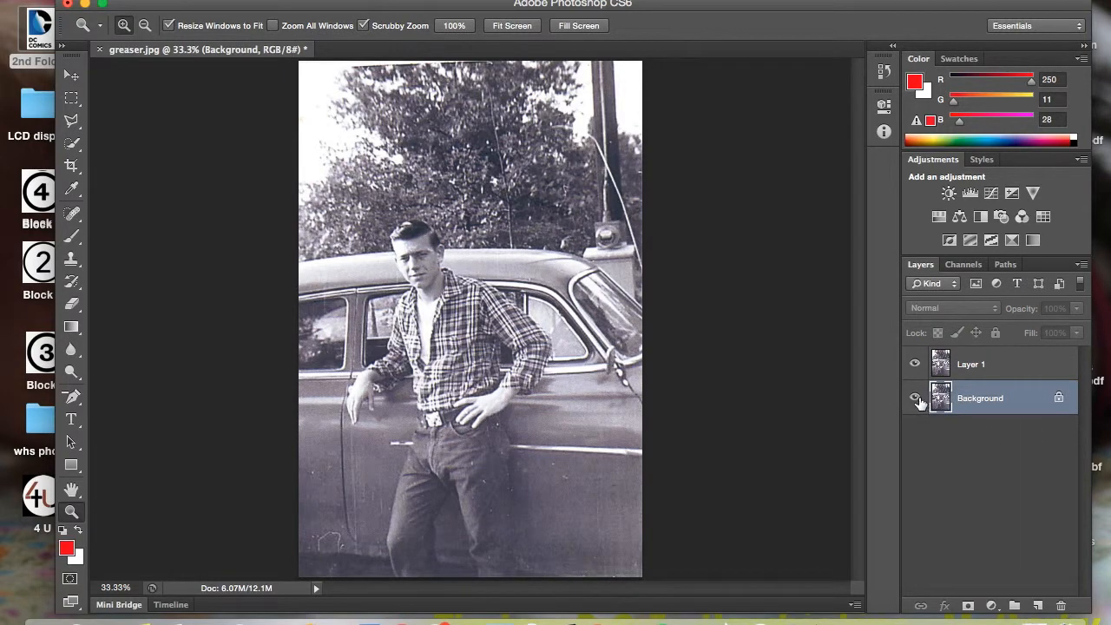
click(915, 399)
click(981, 366)
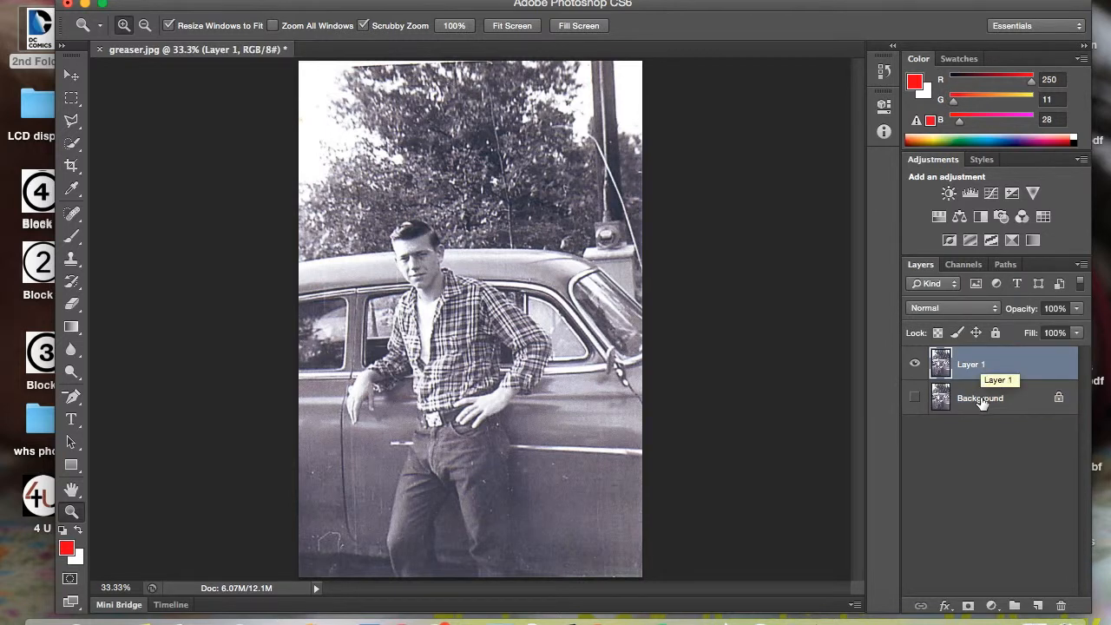
- Try to paint on the hidden Background layer with the Brush tool, and reselect Layer 1
click(981, 400)
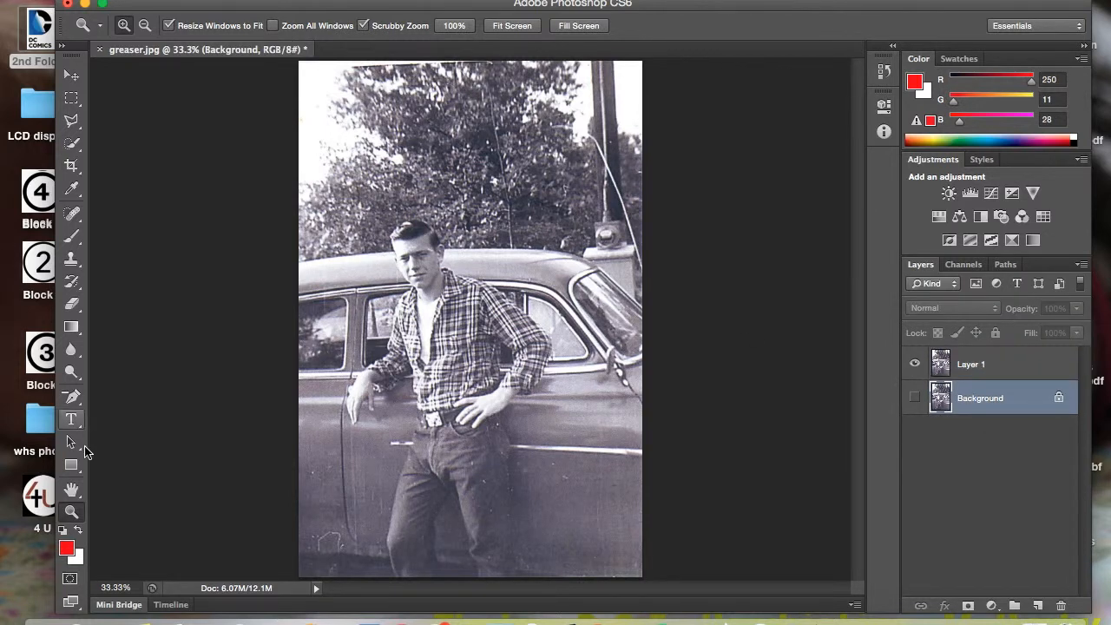
click(73, 236)
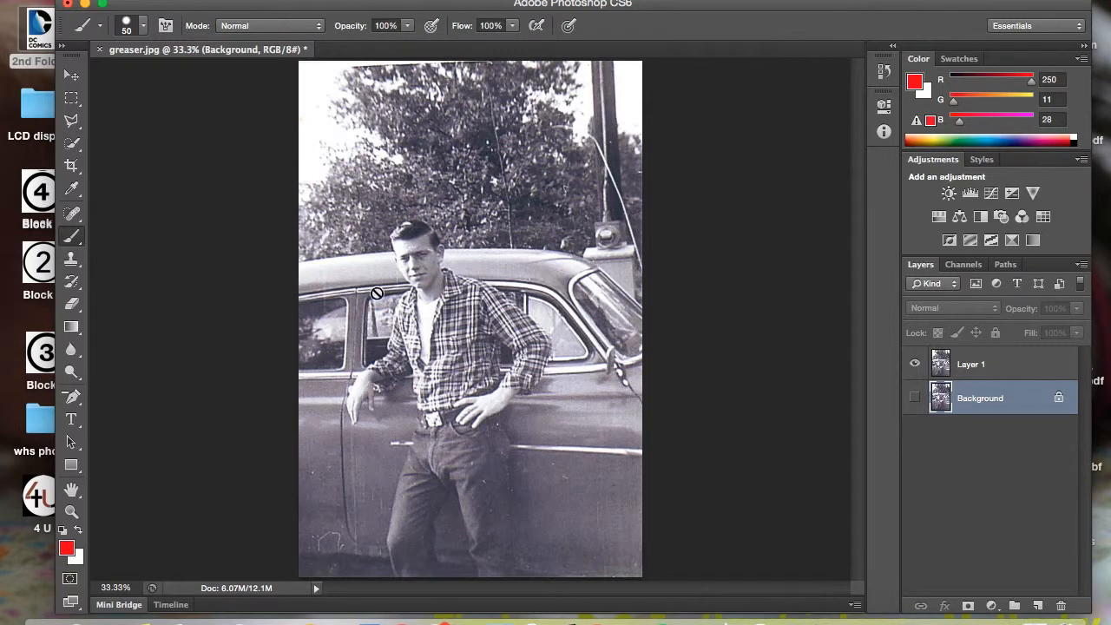
click(452, 265)
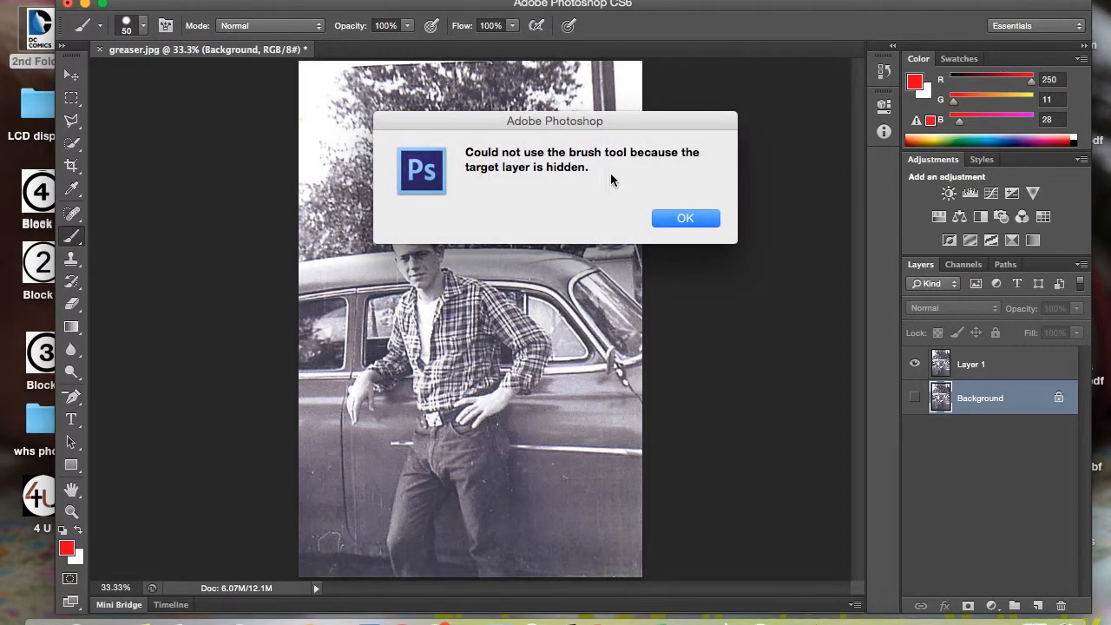
click(680, 217)
click(998, 369)
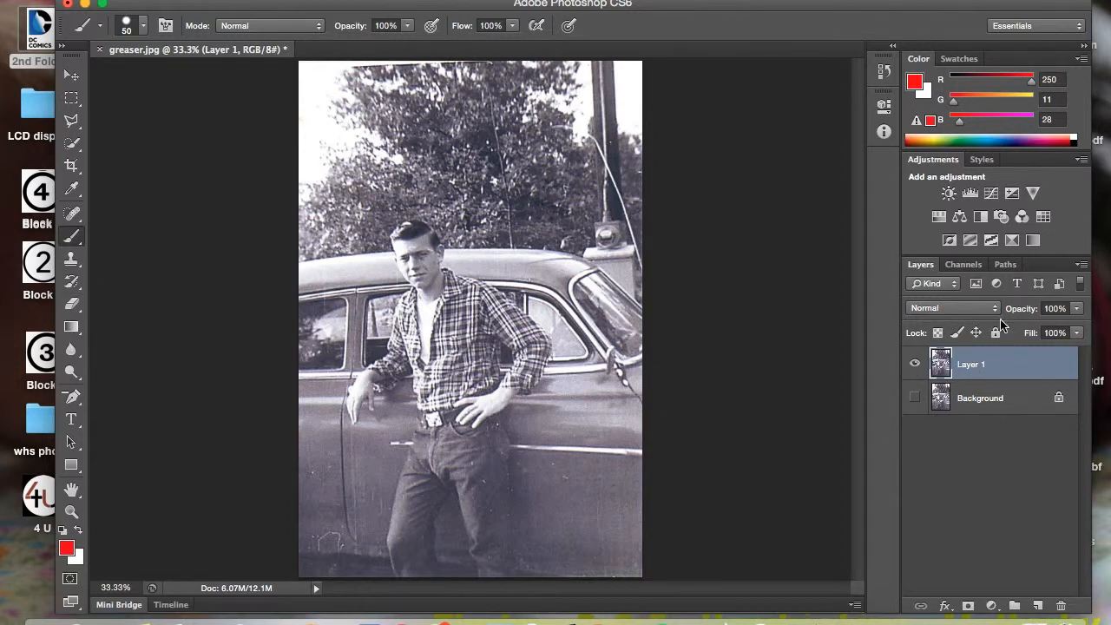
- Add a Levels adjustment layer above Layer 1 with the shadow input level set to 63
click(994, 607)
click(1029, 429)
click(991, 606)
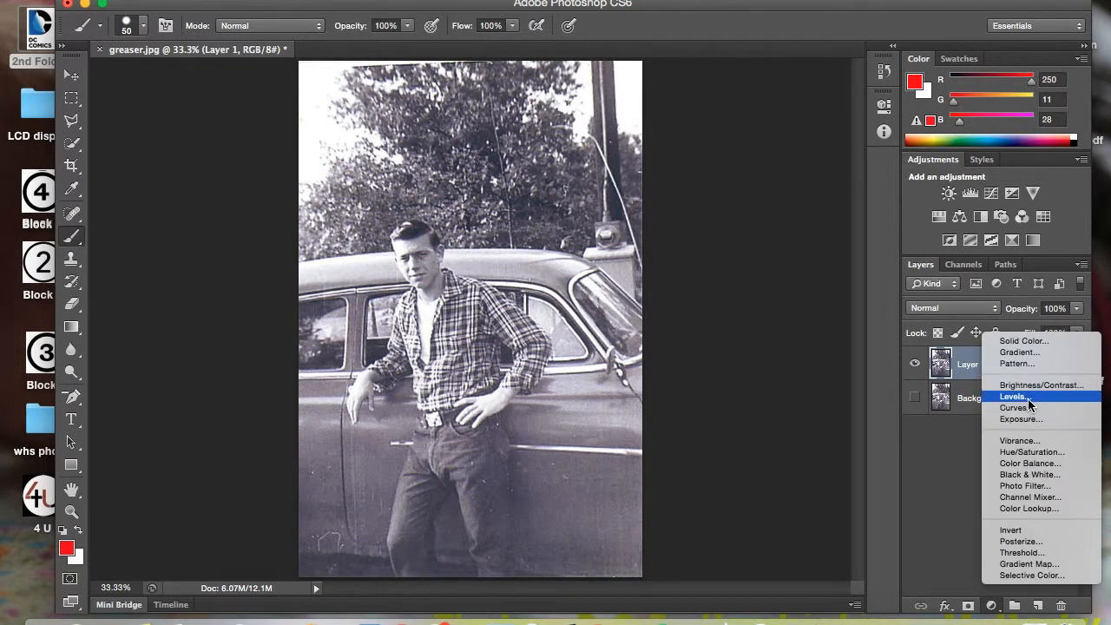
click(1013, 397)
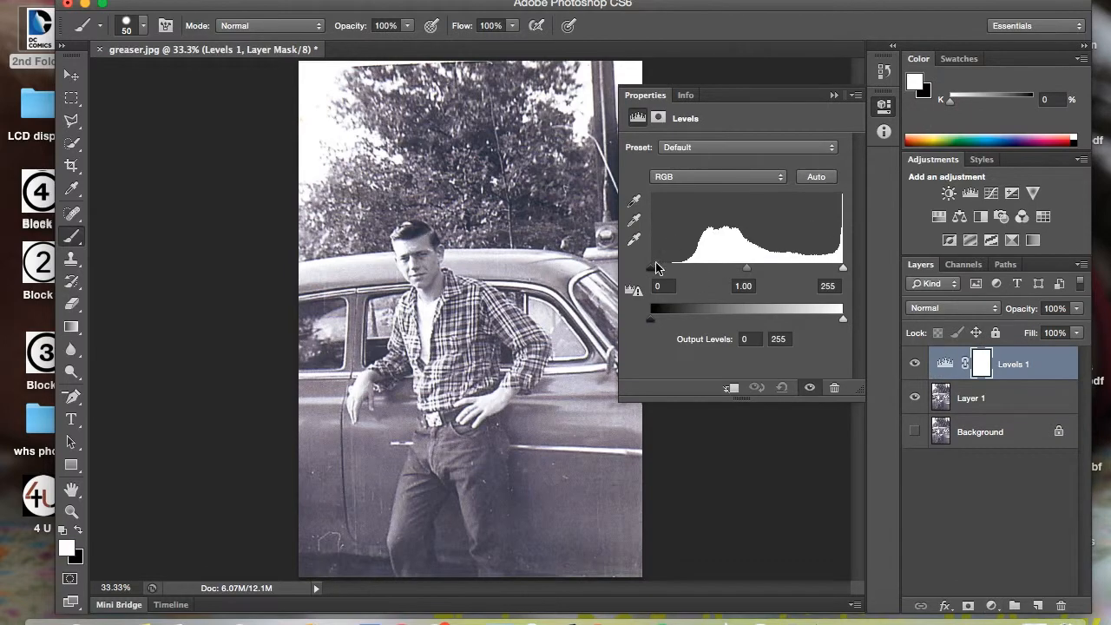
drag(653, 267, 693, 267)
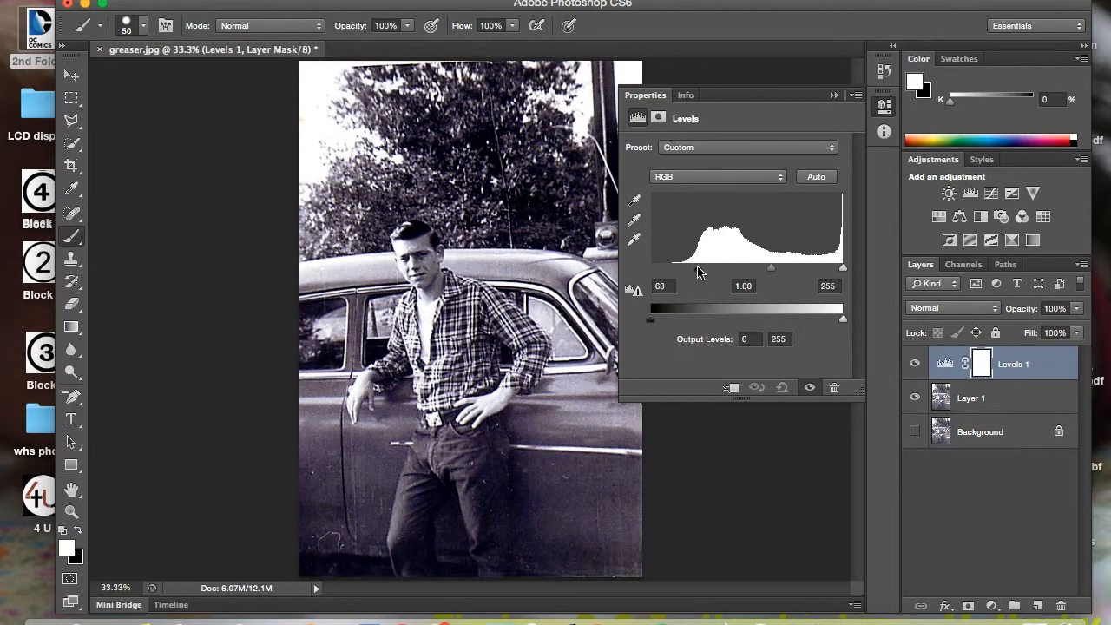
click(833, 96)
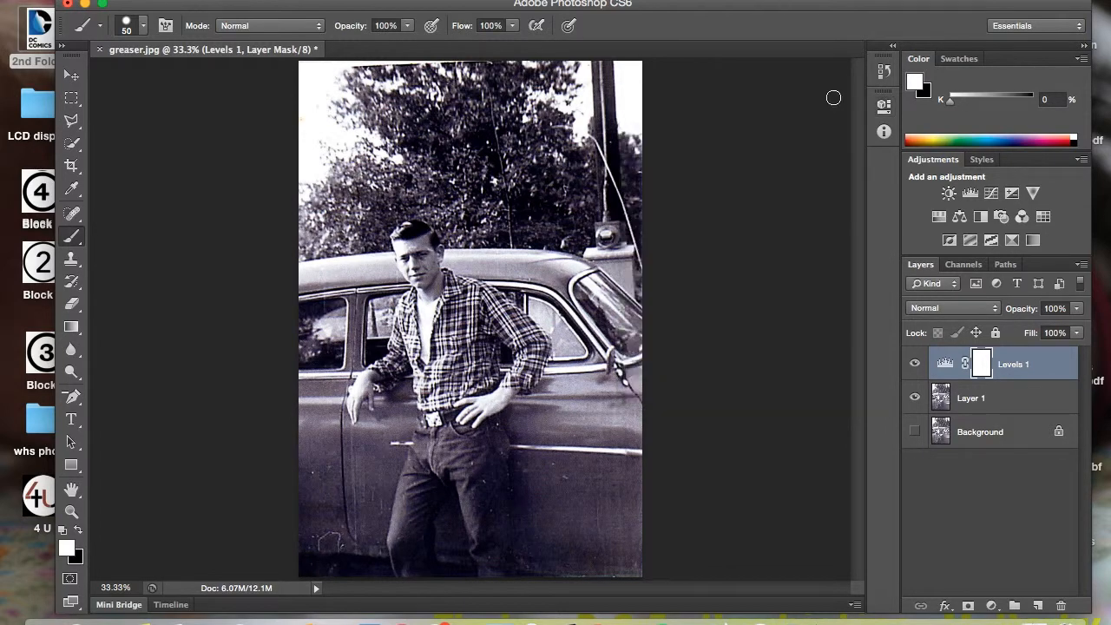
- Add a second Levels adjustment layer directly above Layer 1 with the highlight input level set to 208
click(973, 399)
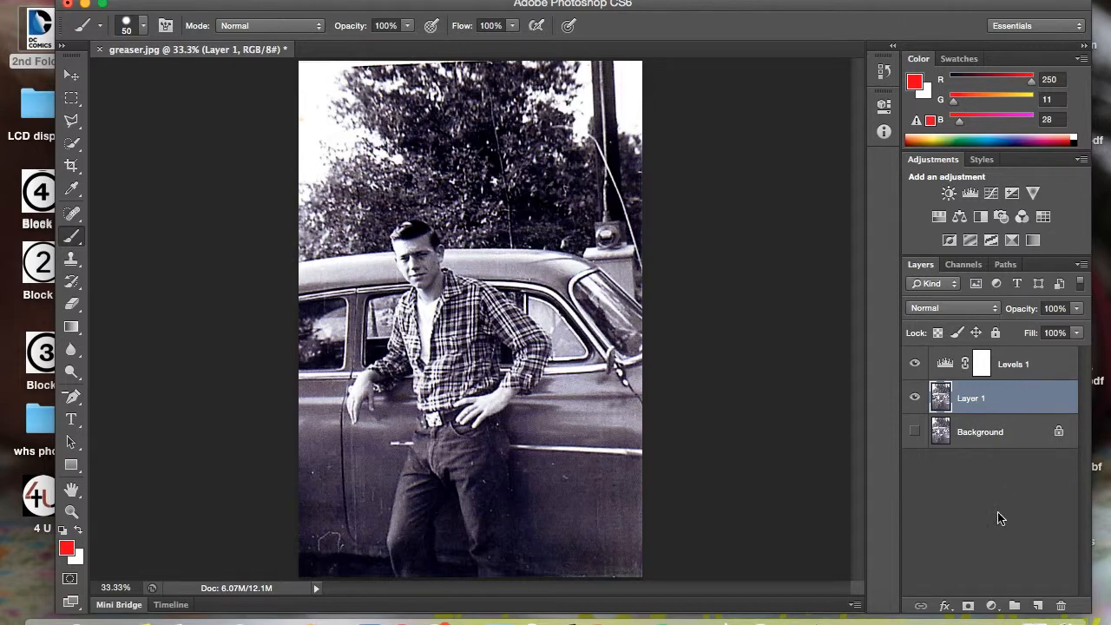
click(992, 606)
click(1015, 396)
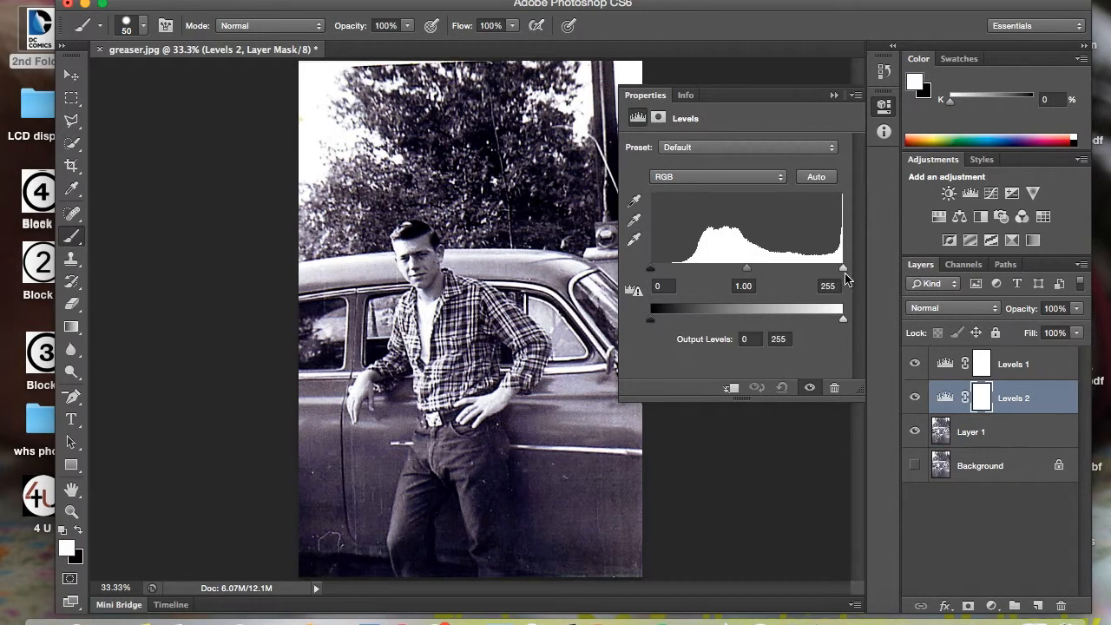
drag(841, 271, 805, 272)
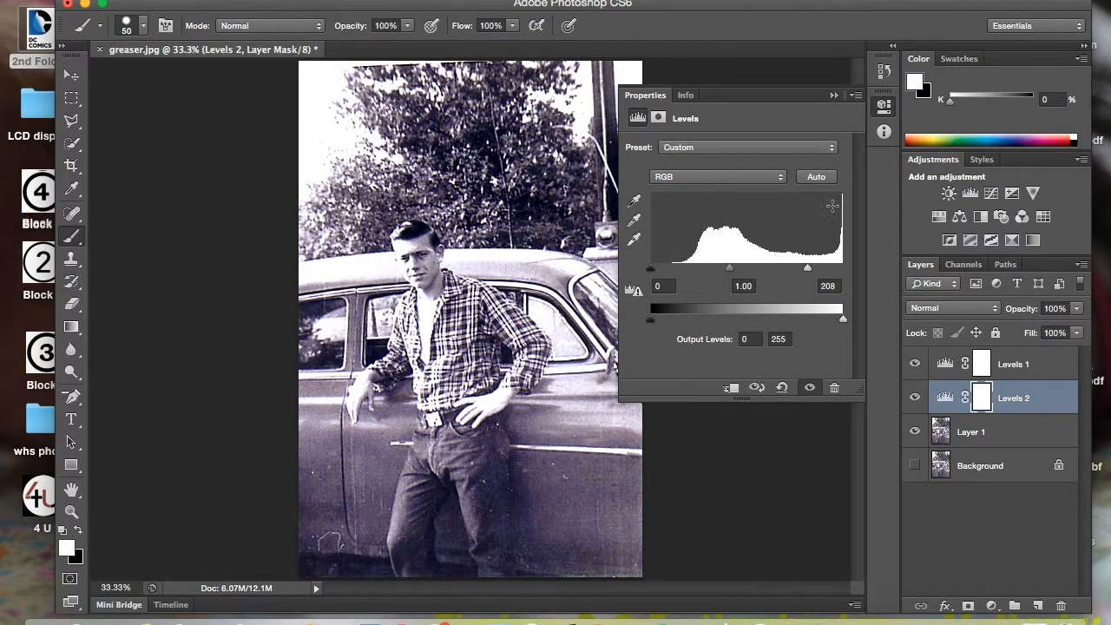
click(833, 94)
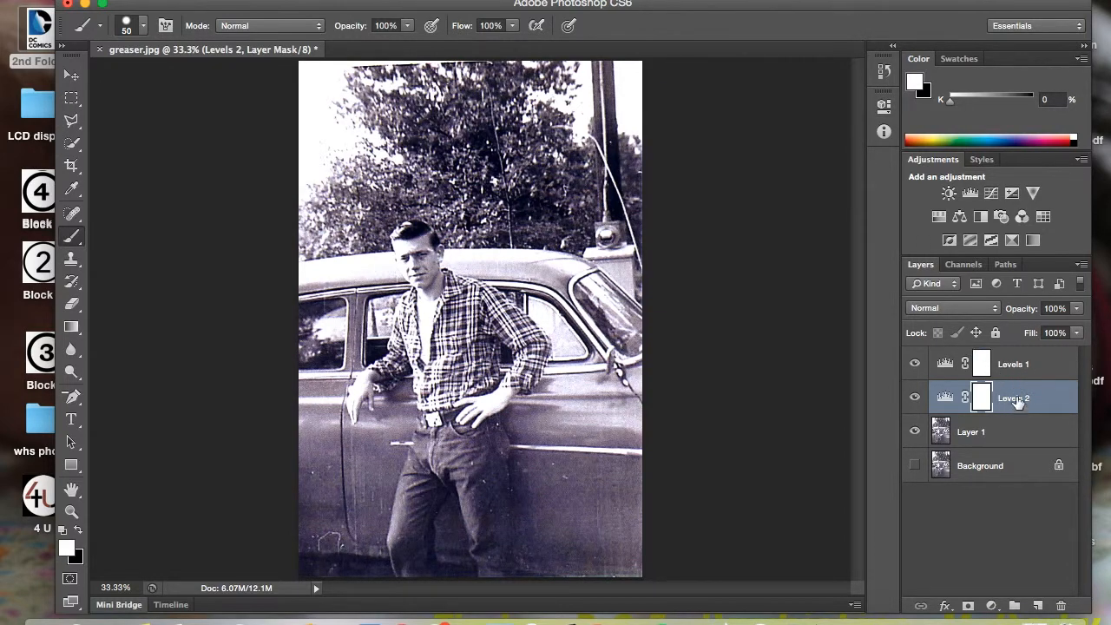
- Set the Levels 2 layer's blend mode to Screen and the Levels 1 layer's to Multiply
click(994, 310)
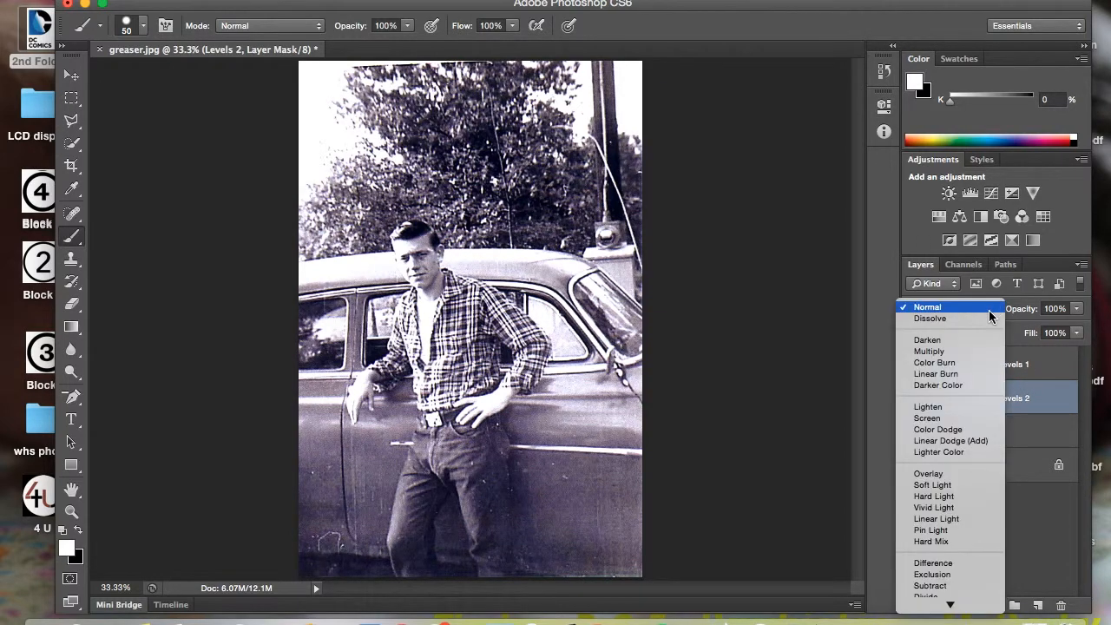
click(954, 419)
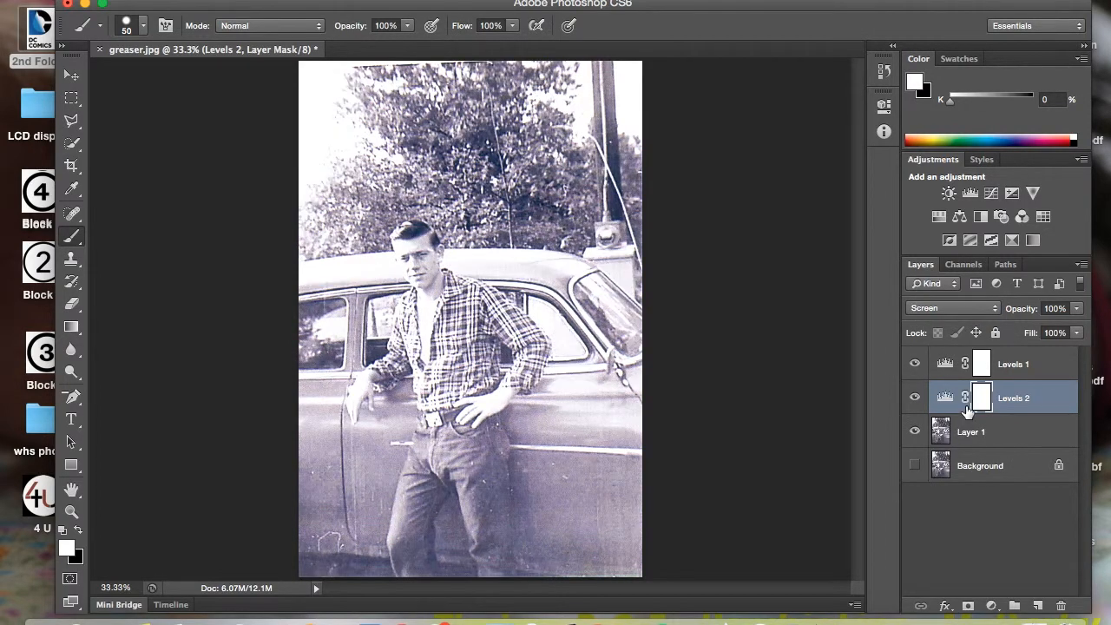
click(1024, 364)
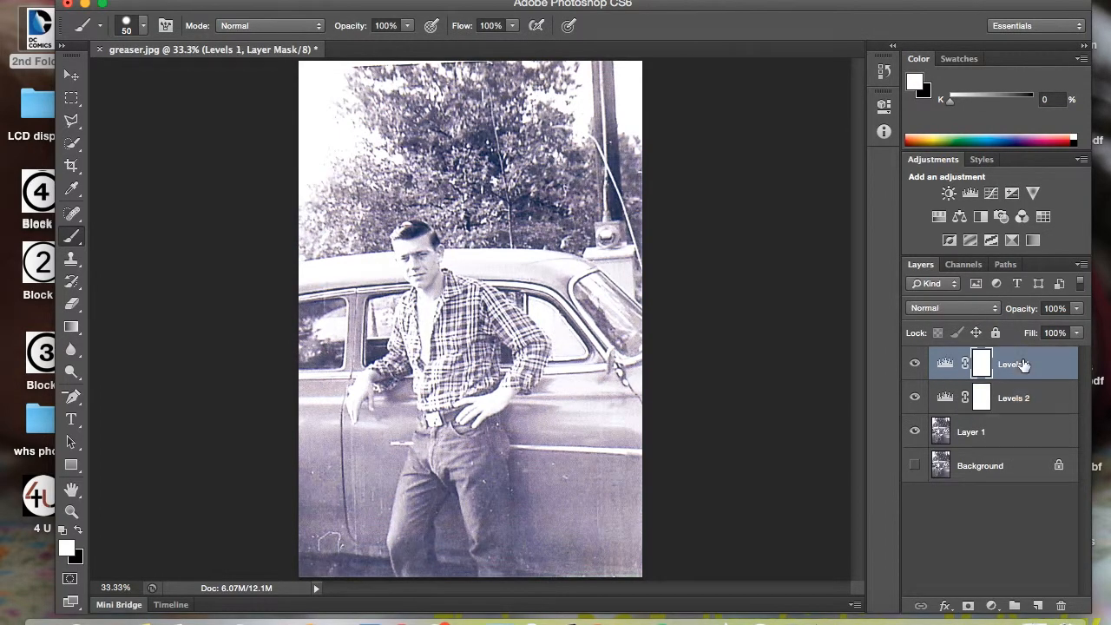
click(992, 311)
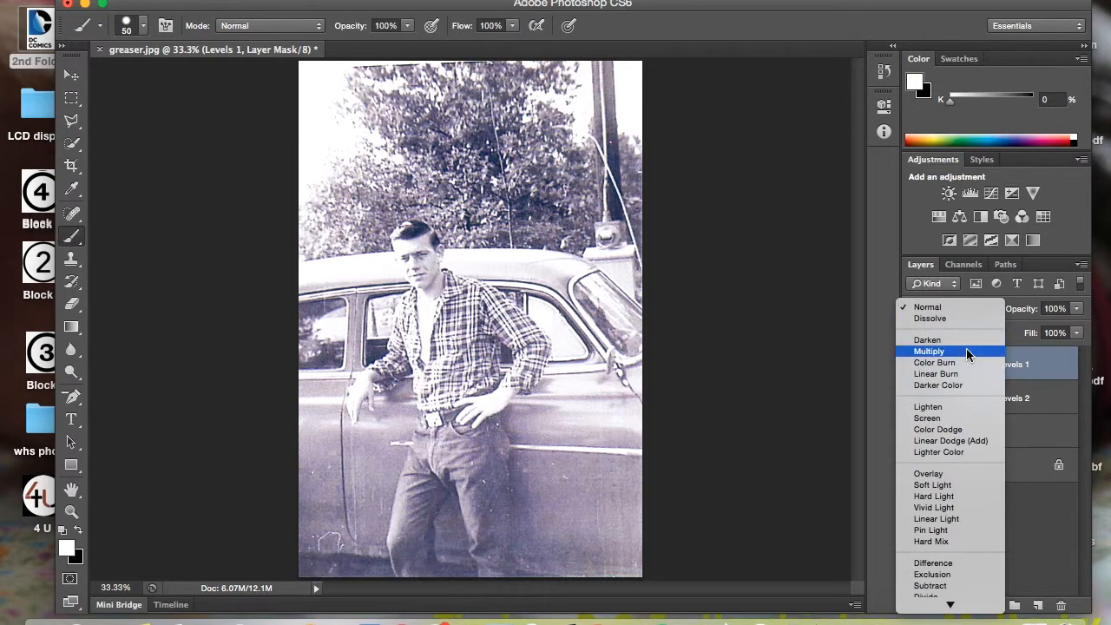
click(968, 352)
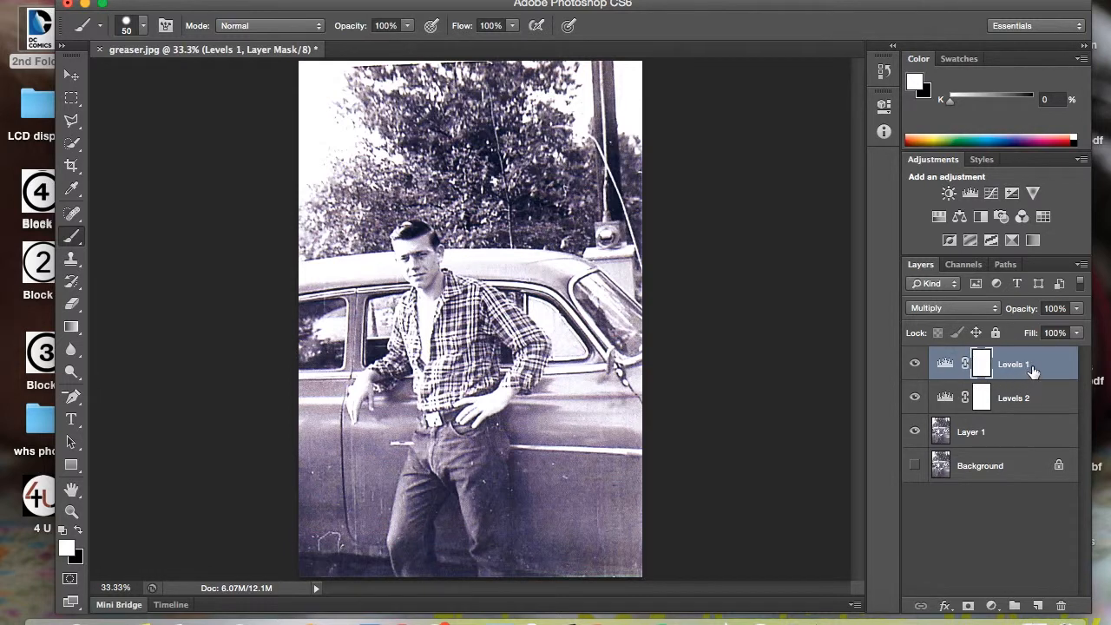
- Fine-tune the opacity of the Levels 2 layer and keep the Levels 1 layer at 100% opacity
click(1033, 395)
click(1076, 309)
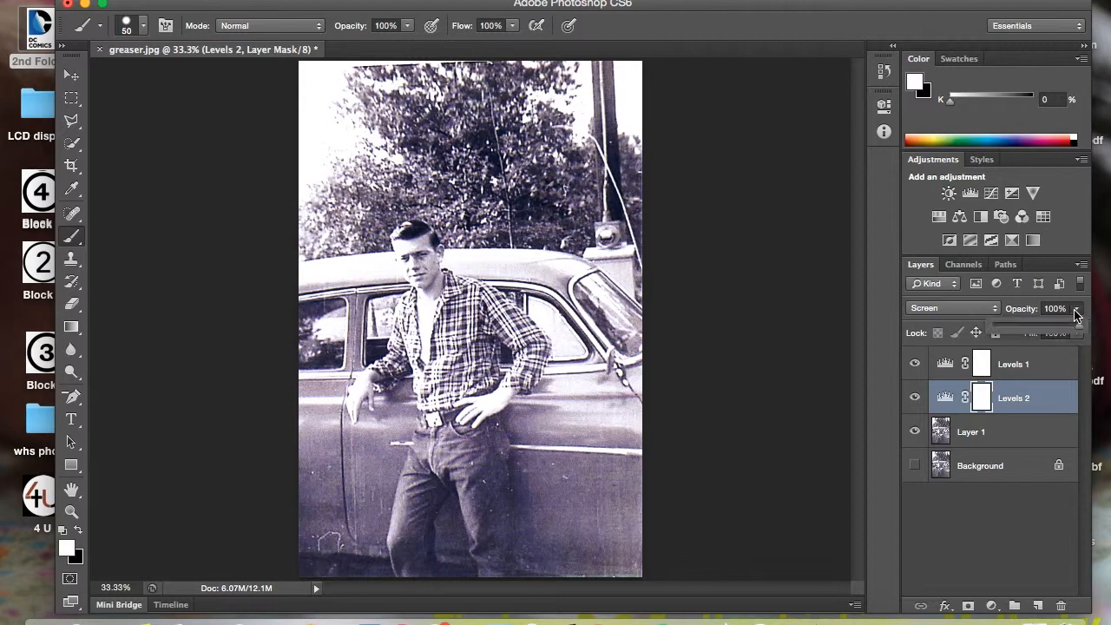
drag(1076, 323, 1062, 340)
click(1048, 358)
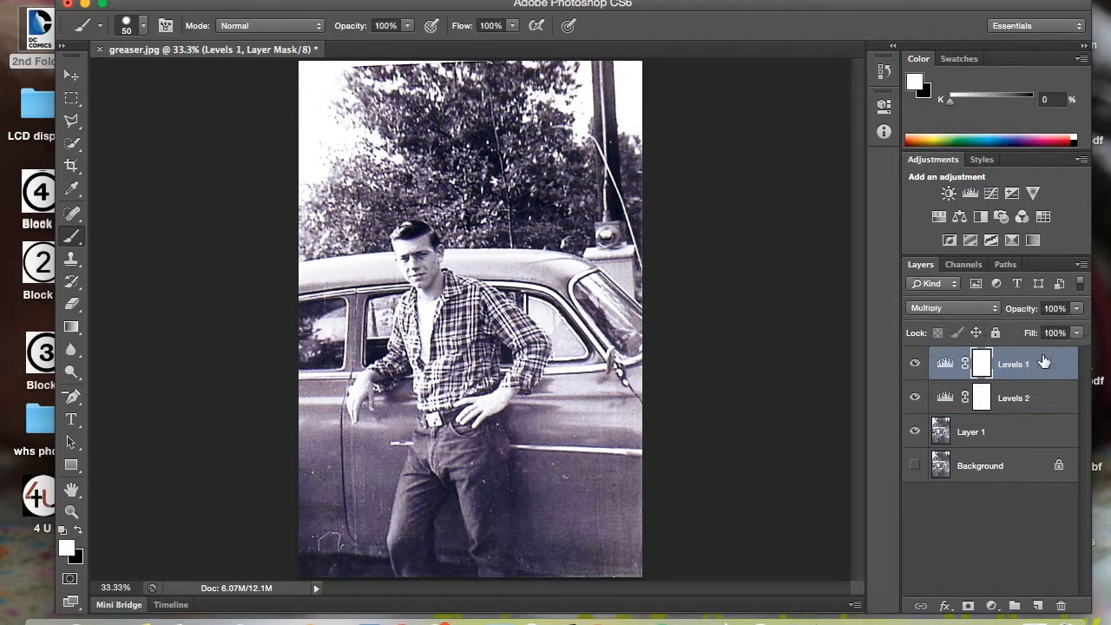
click(1076, 308)
drag(1078, 329, 1079, 329)
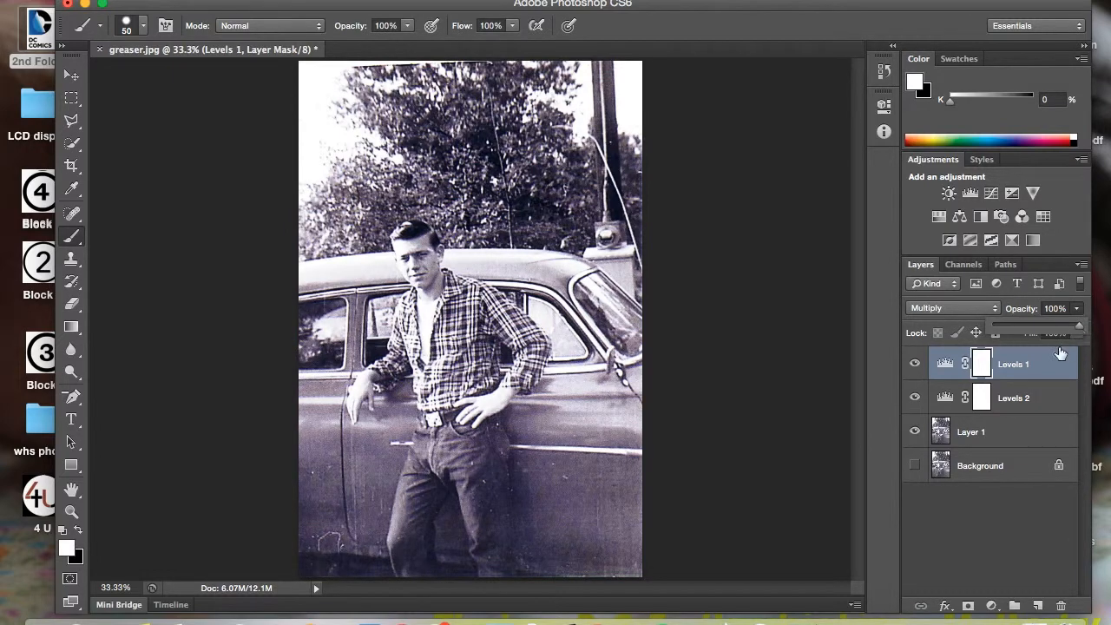
click(1022, 395)
drag(1076, 311, 1074, 334)
- Merge Layer 1, Levels 2 and Levels 1 into a single layer
click(1003, 431)
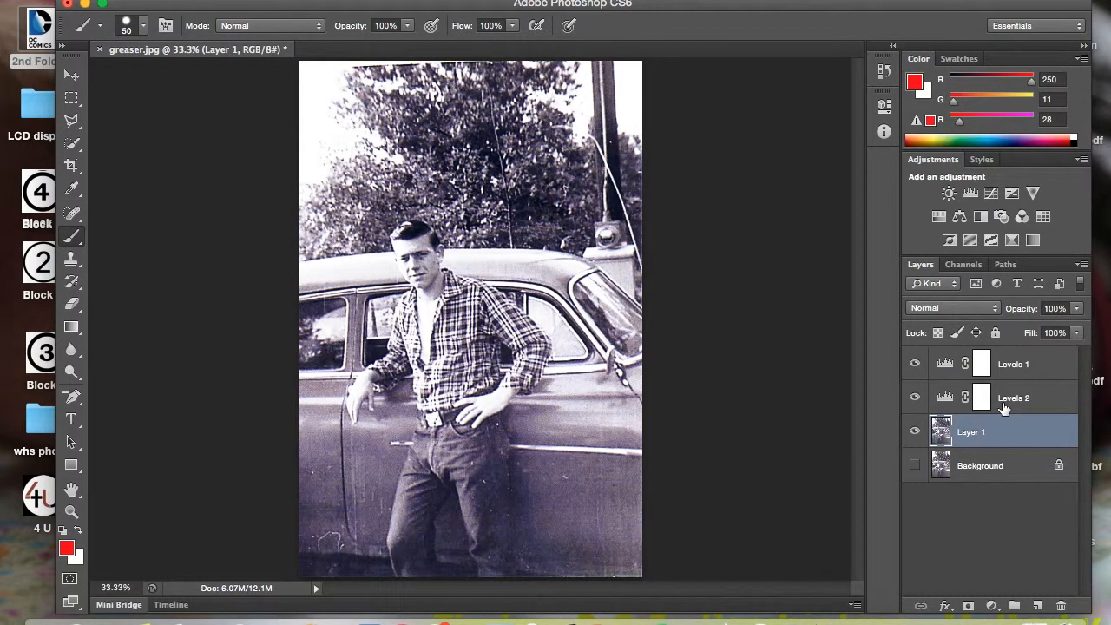
shift+click(1006, 401)
shift+click(1015, 366)
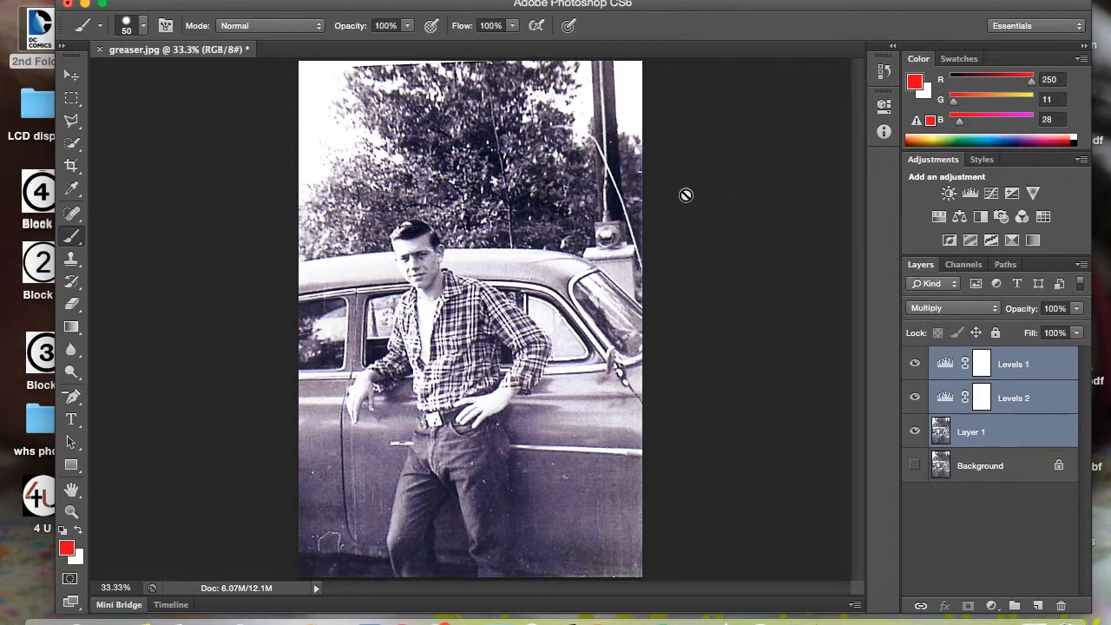
click(265, 1)
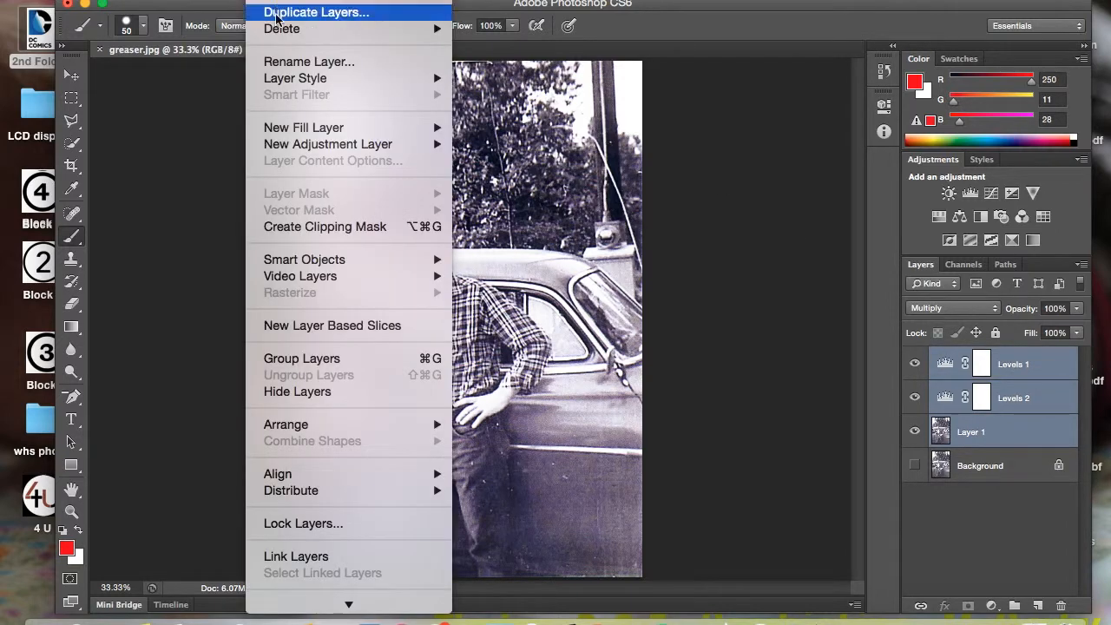
mouse_move(345, 605)
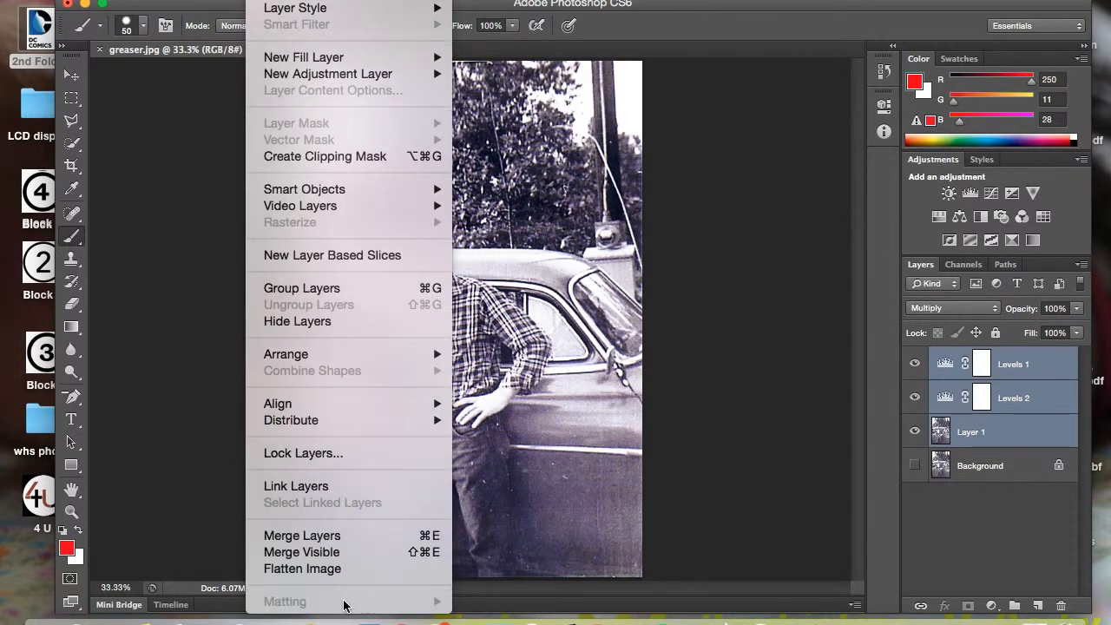
click(337, 537)
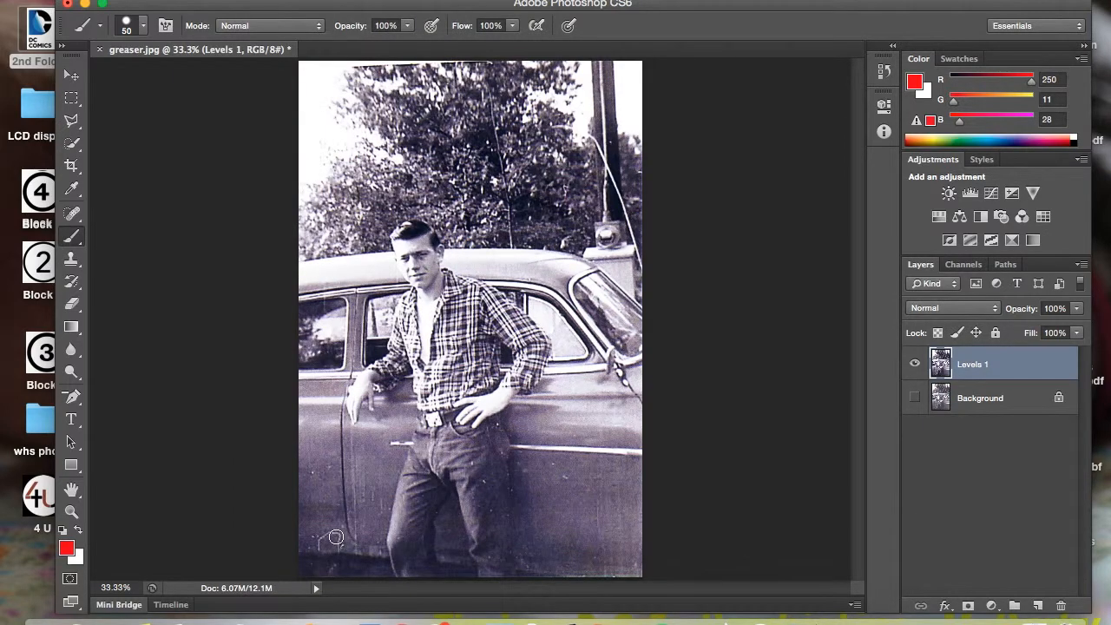
- Rename the merged Levels 1 layer as "work"
double_click(976, 368)
text(work)
key(Return)
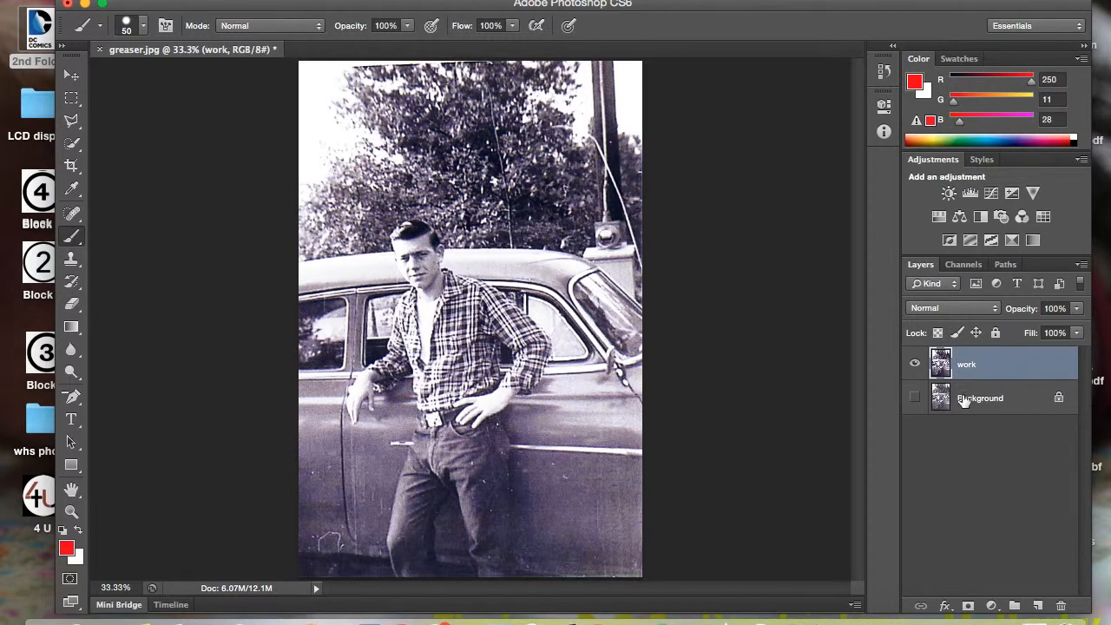
- Show the Background layer and toggle the work layer's visibility to compare the adjusted photo with the original
click(915, 399)
click(915, 366)
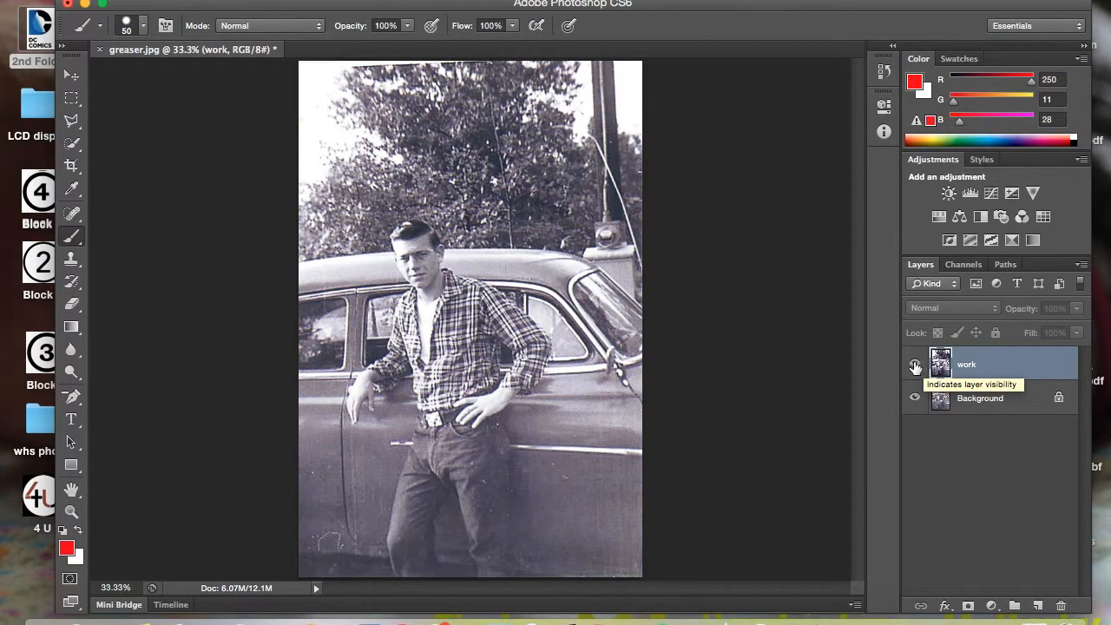
click(915, 365)
click(915, 366)
click(916, 365)
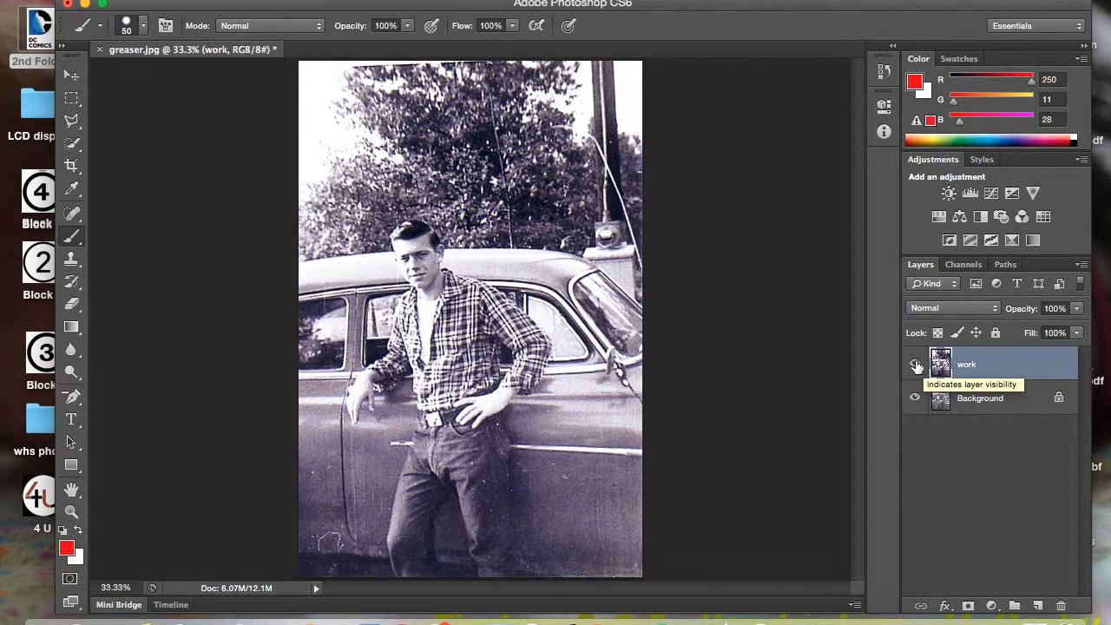
click(916, 366)
click(916, 365)
click(915, 365)
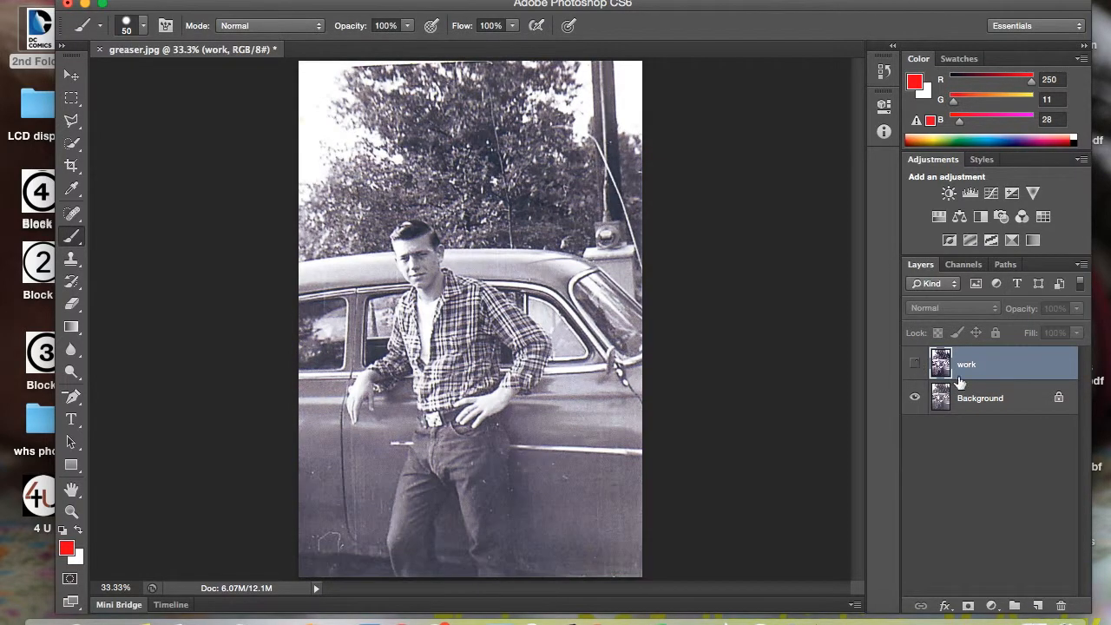
- Duplicate the Background layer and apply a direct Levels adjustment to the copy with input levels 41 for shadows and 218 for highlights
click(974, 399)
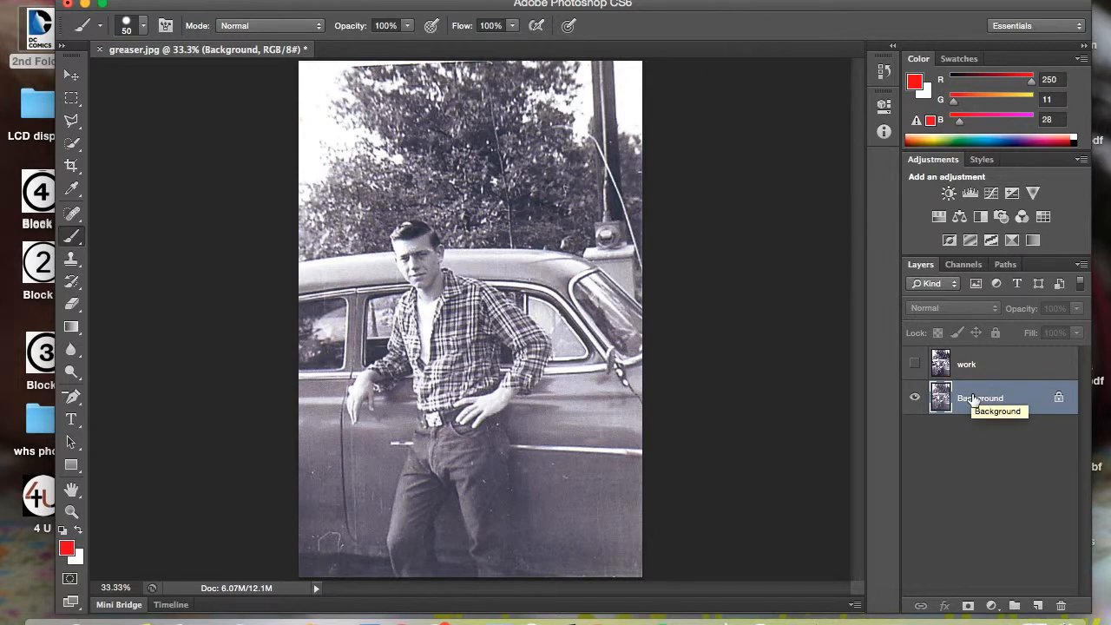
key(super+j)
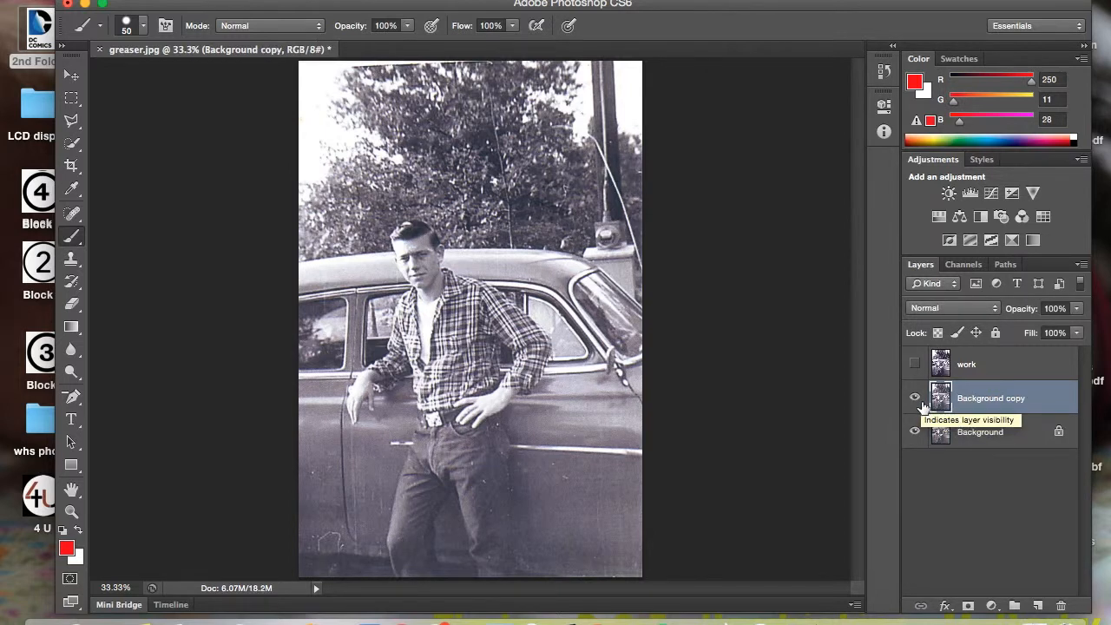
click(234, 2)
mouse_move(254, 28)
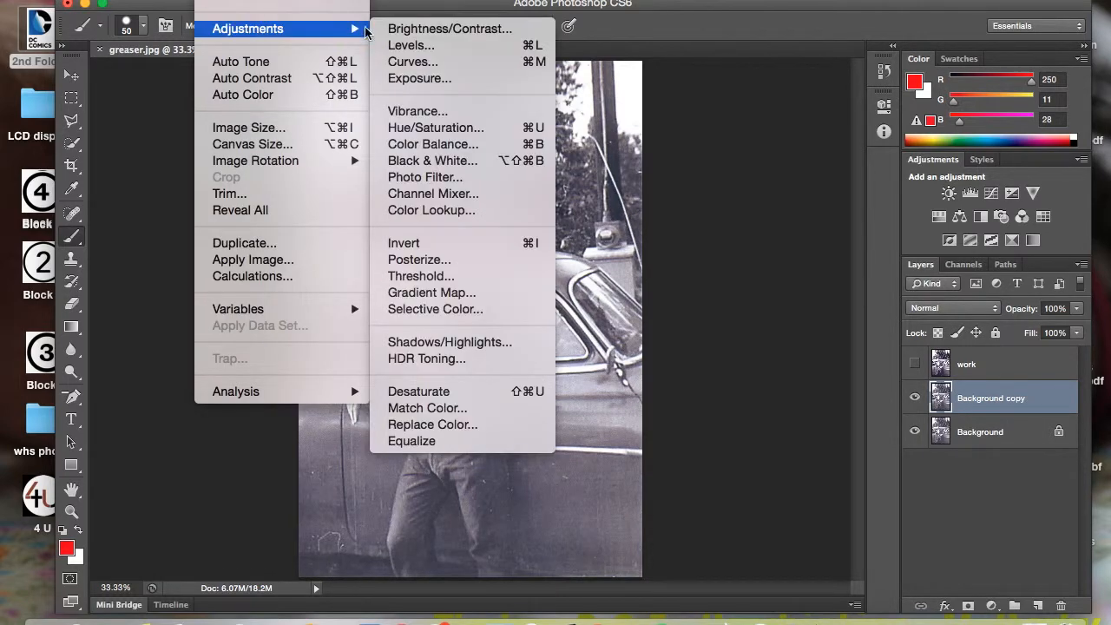
click(411, 46)
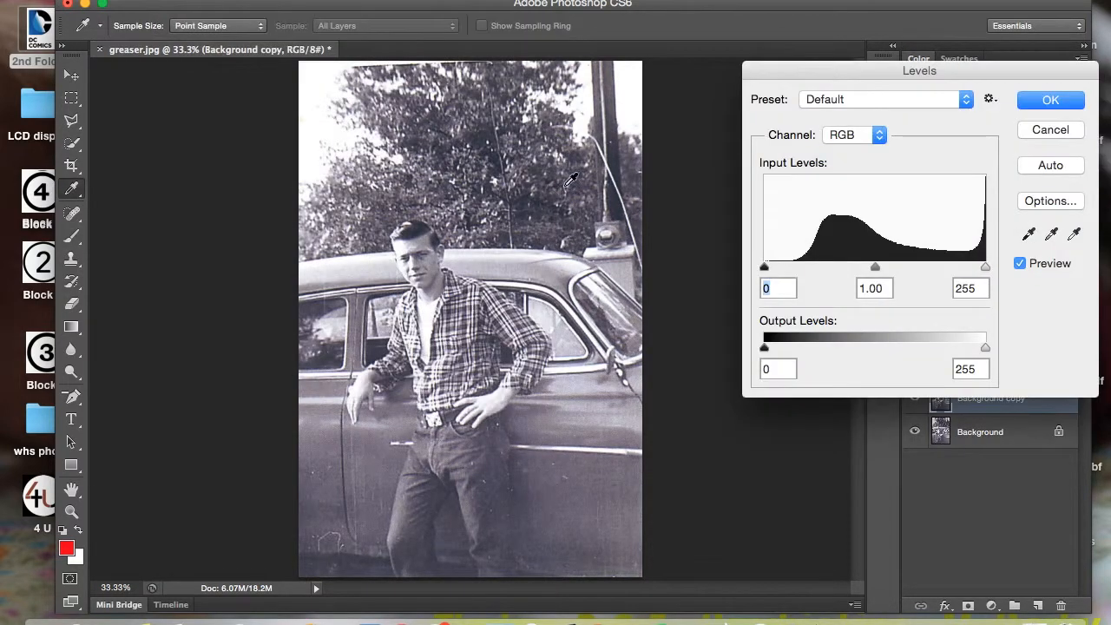
drag(763, 265, 800, 268)
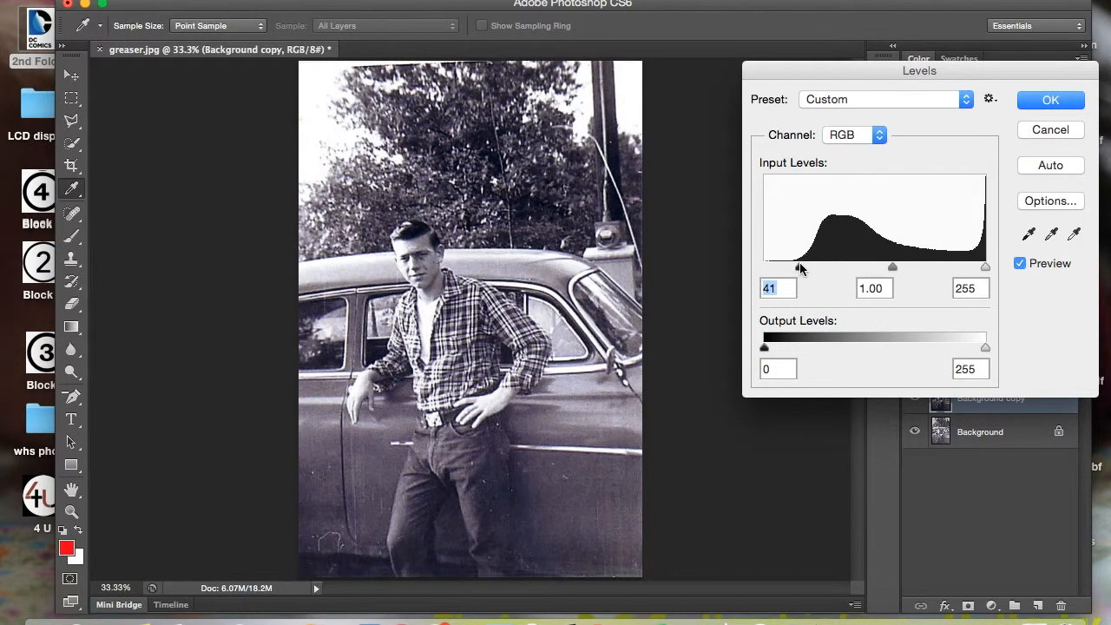
drag(985, 266, 954, 268)
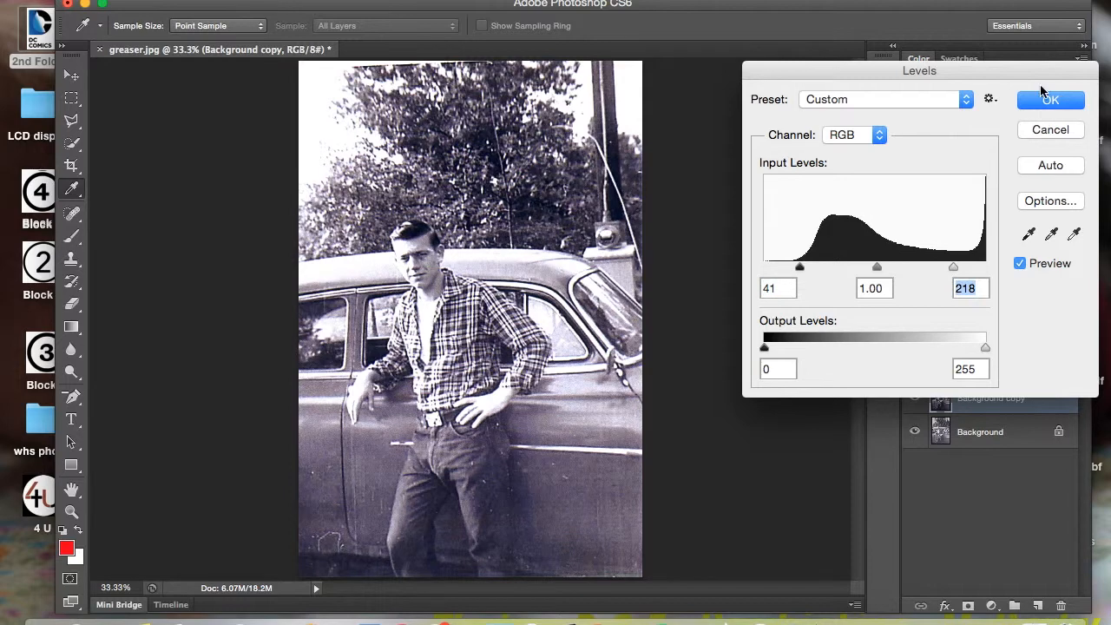
click(1041, 102)
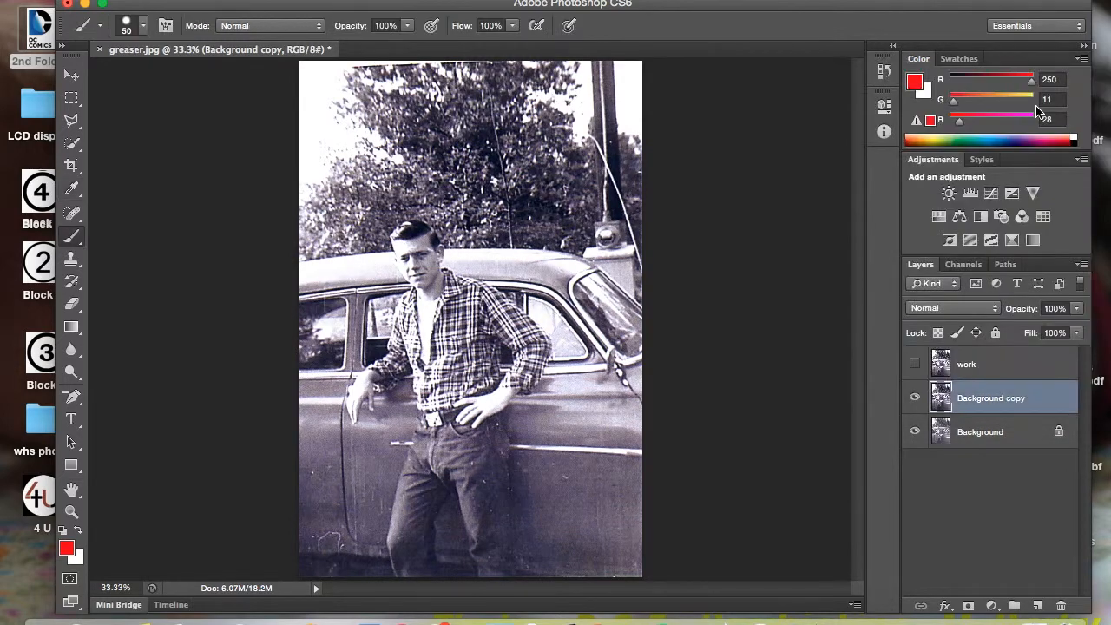
- Toggle the visibility of the work layer to compare the blended Levels result with the directly adjusted Background copy, leaving work visible
click(914, 364)
click(914, 397)
click(914, 397)
click(914, 363)
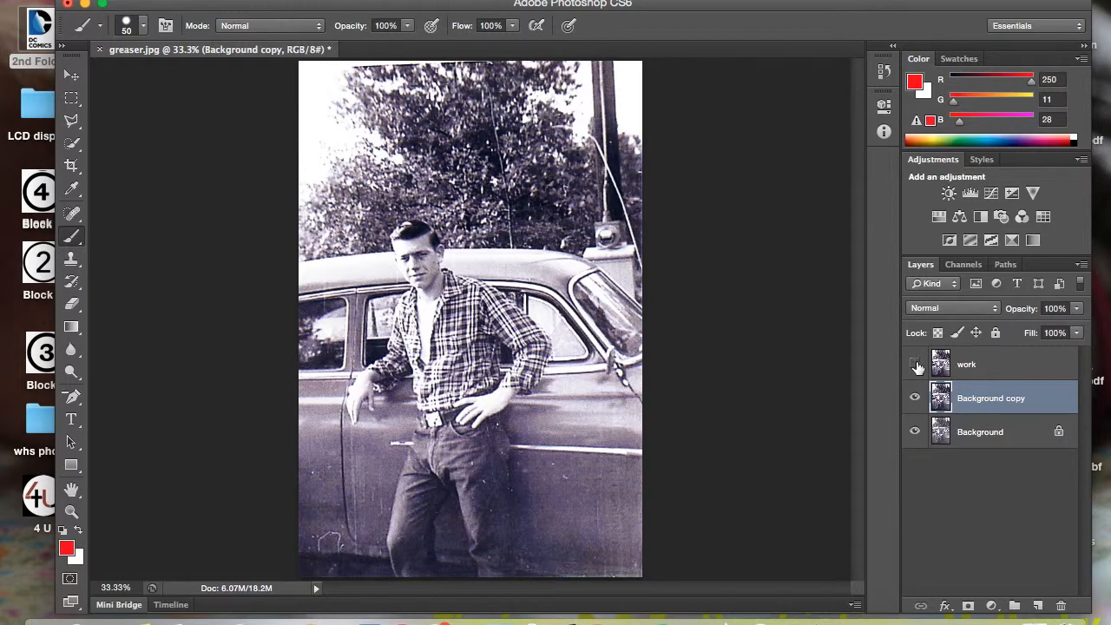
click(916, 365)
click(916, 365)
click(915, 364)
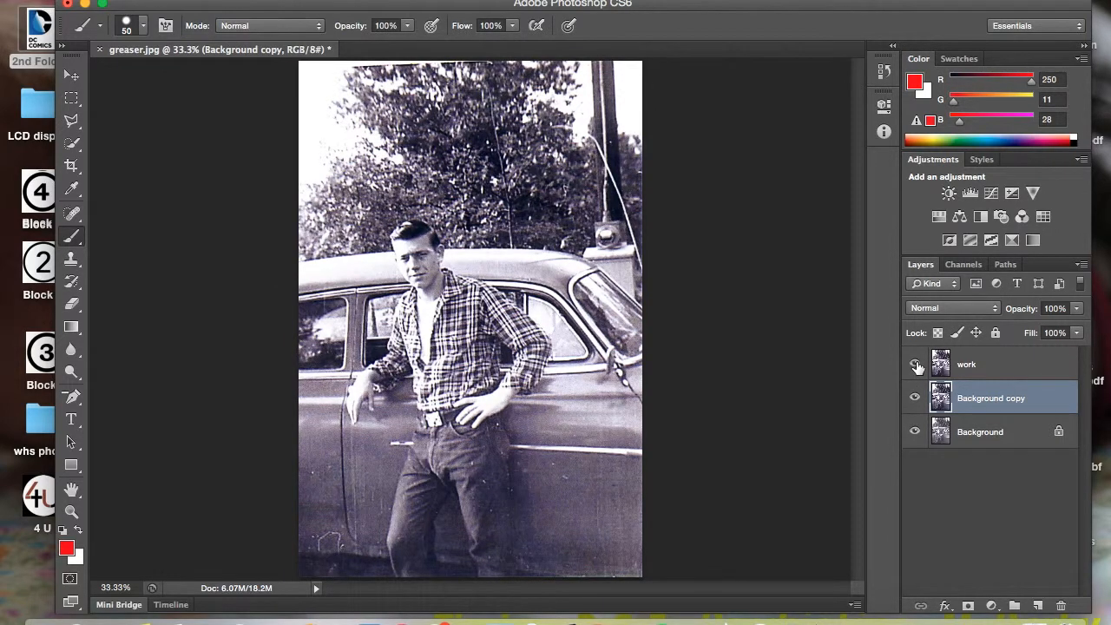
click(916, 364)
click(915, 364)
click(916, 365)
click(915, 365)
- Delete the Background copy layer
drag(1002, 406, 1035, 599)
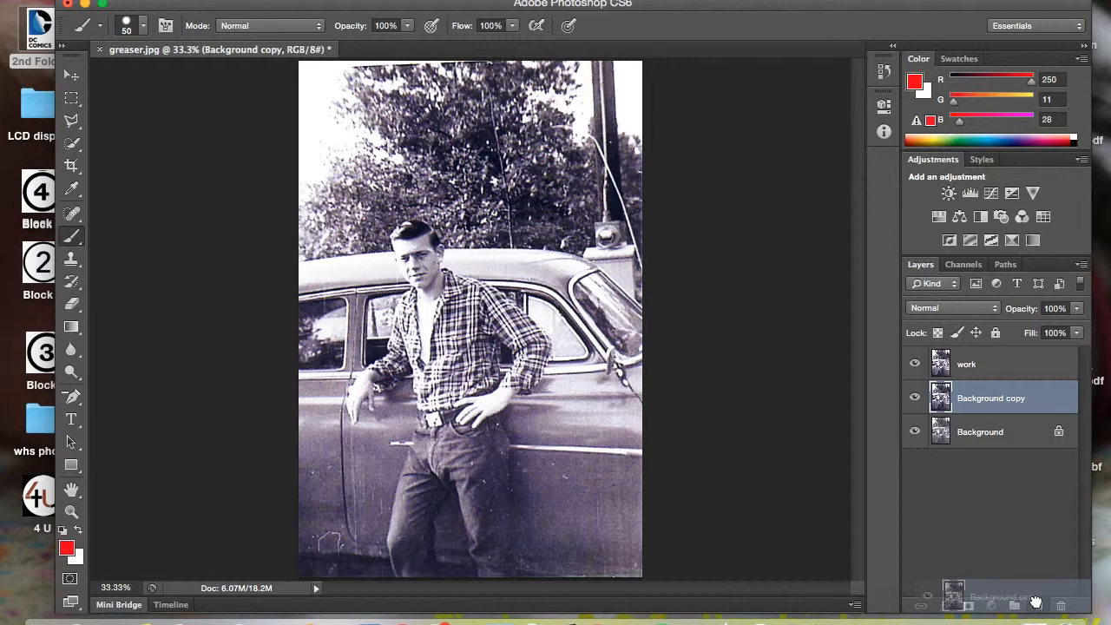
drag(1036, 601, 1062, 606)
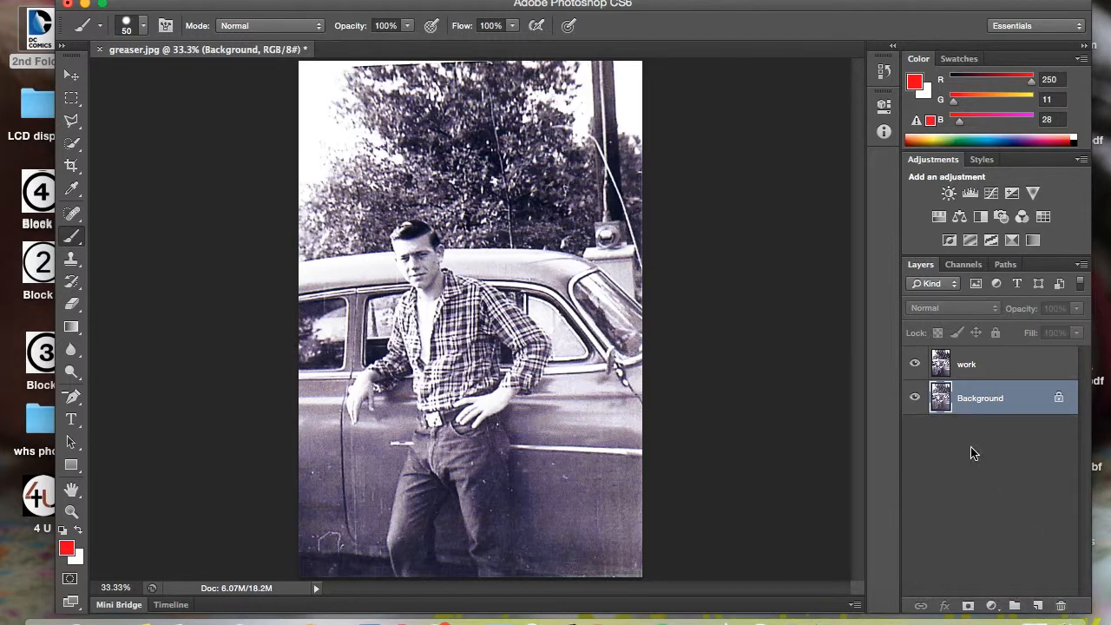